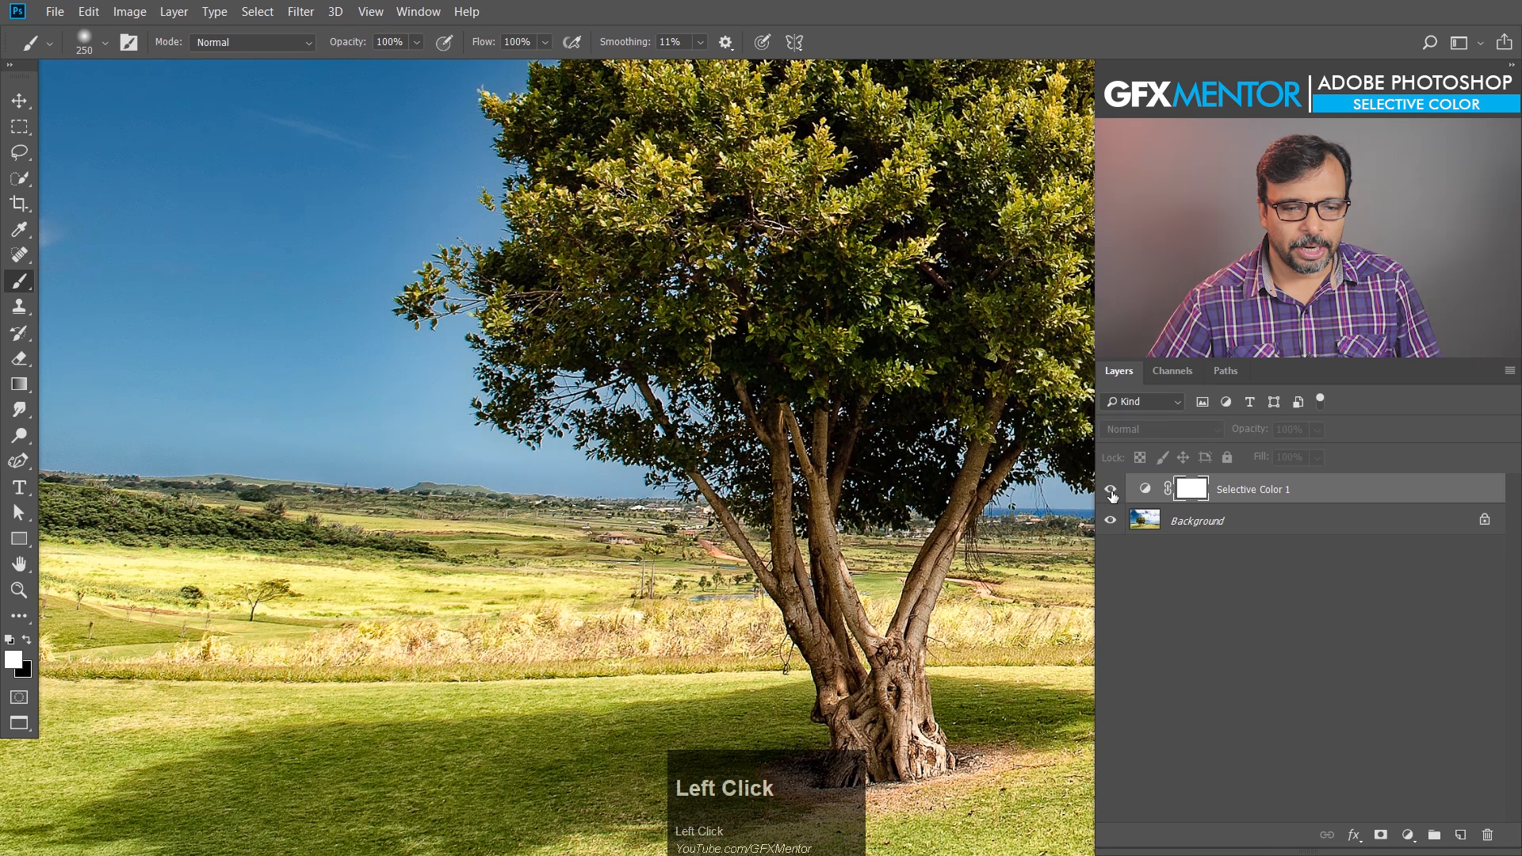
Step: Switch to the photo of the three women and add a Selective Color adjustment layer above the Background
{"action": "mouse_move", "coordinate": [799, 339]}
{"action": "left_mouse_down"}
{"action": "mouse_move", "coordinate": [710, 313]}
{"action": "mouse_move", "coordinate": [515, 466]}
{"action": "left_mouse_up"}
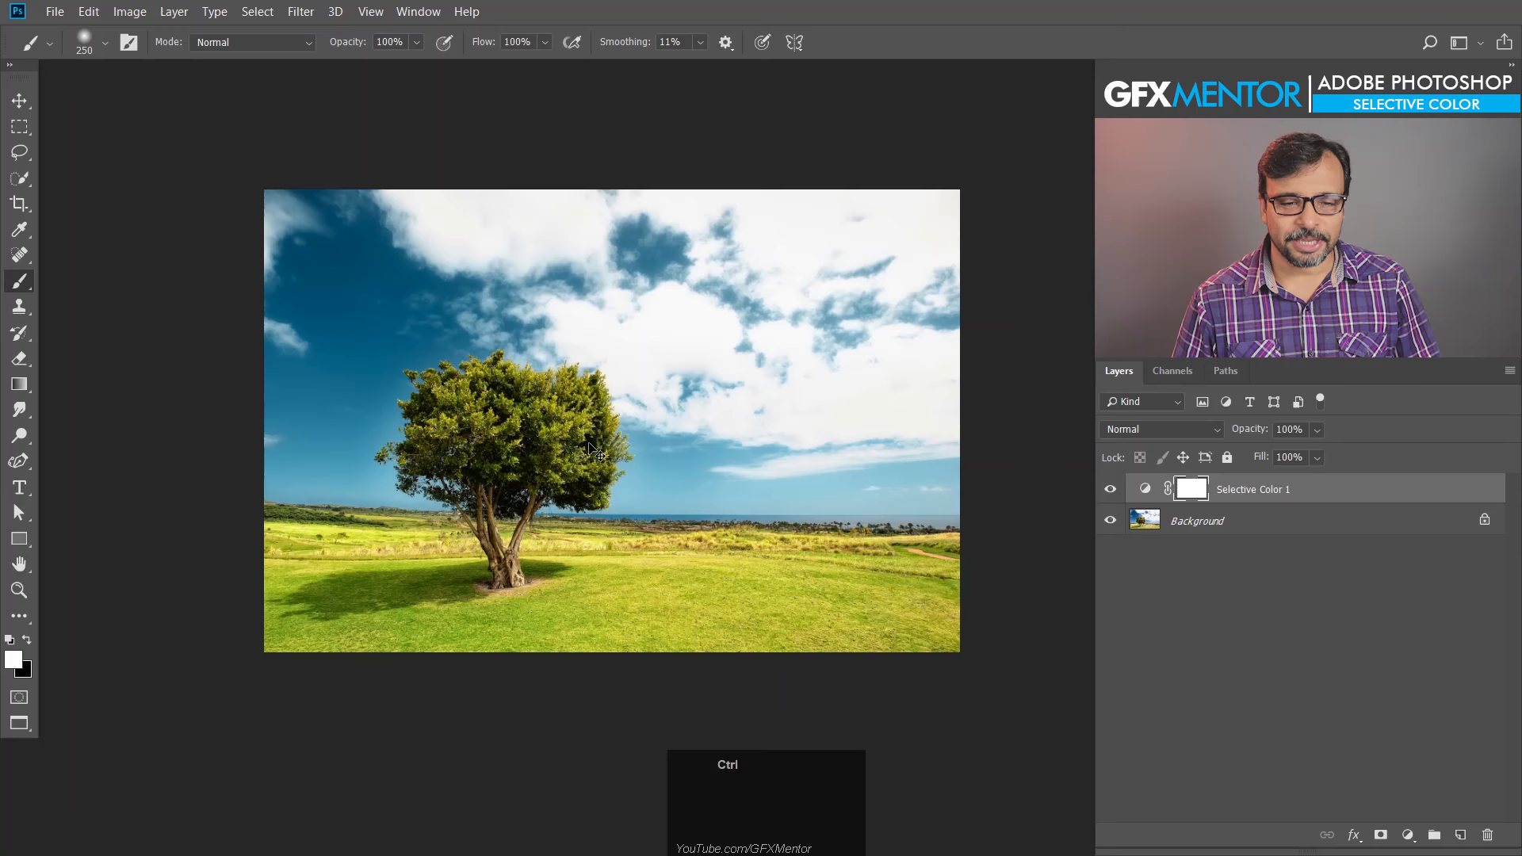
{"action": "key", "text": "ctrl+Tab"}
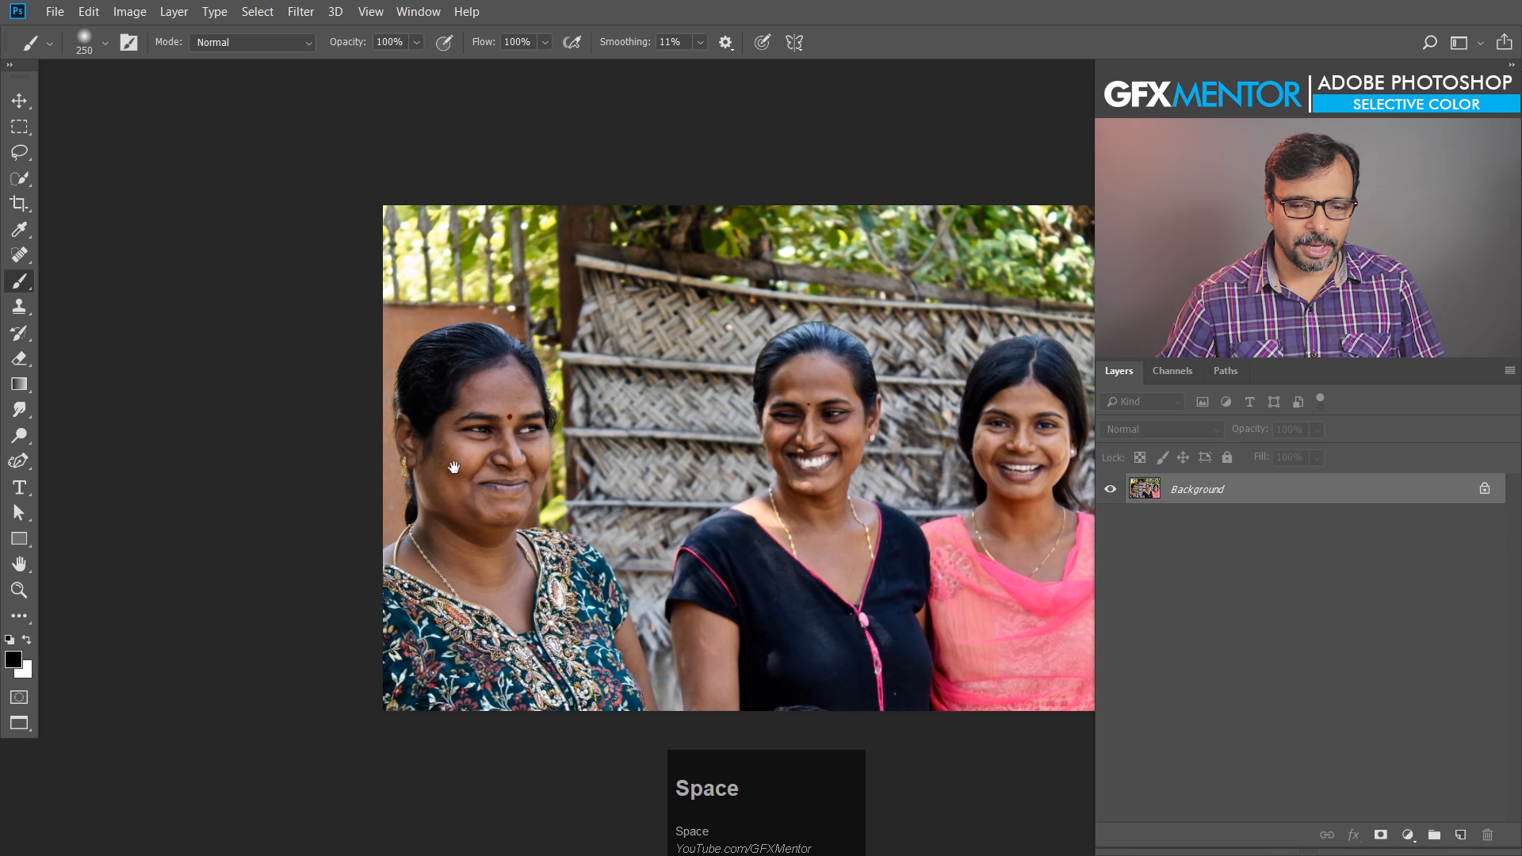
{"action": "left_click_drag", "start_coordinate": [684, 460], "coordinate": [494, 457]}
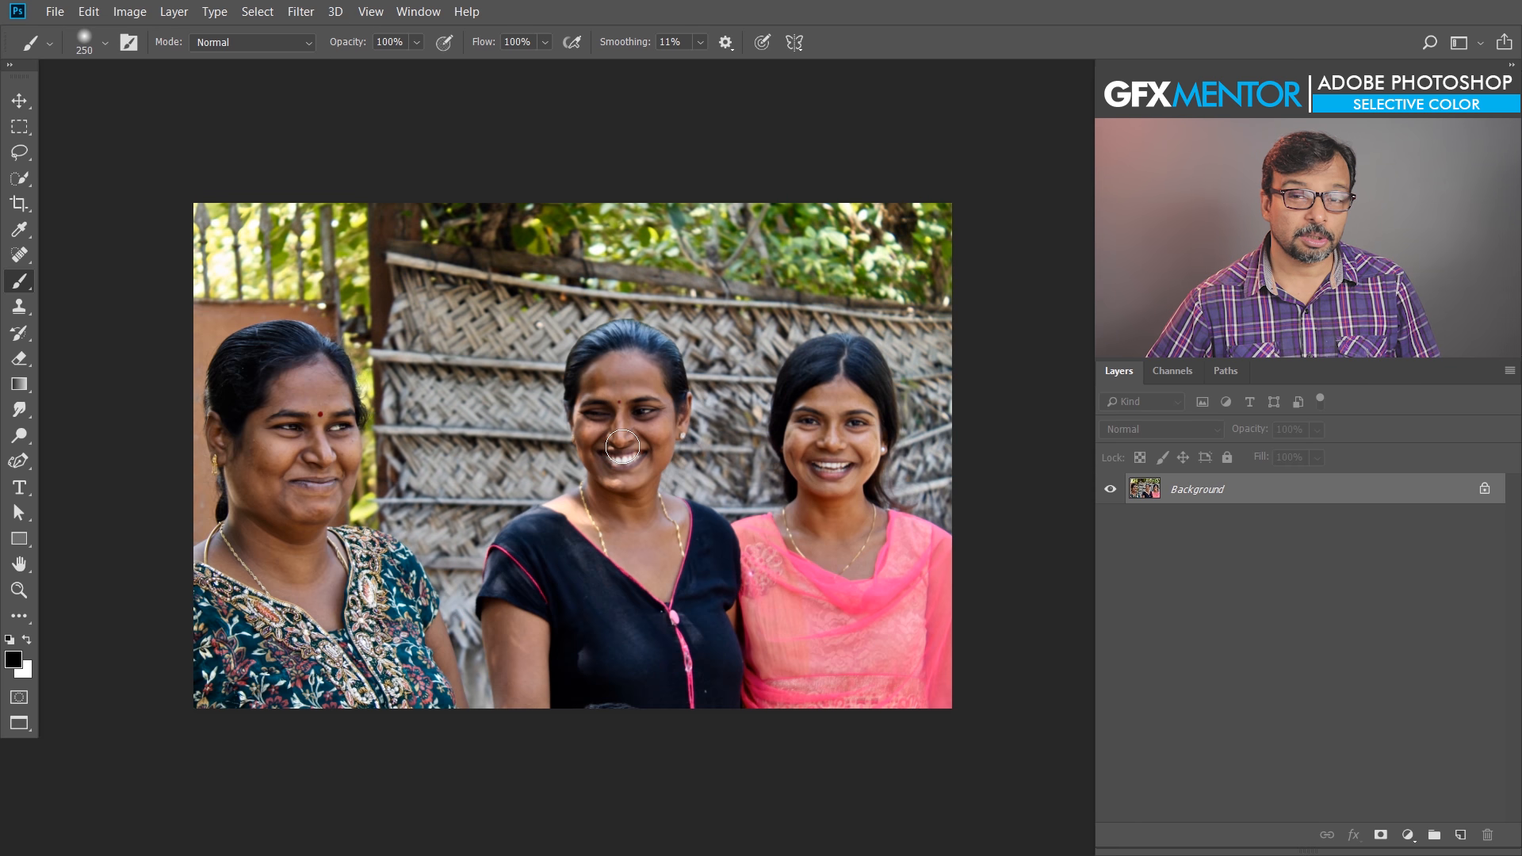
{"action": "left_click", "coordinate": [1402, 837]}
{"action": "left_click", "coordinate": [1420, 821]}
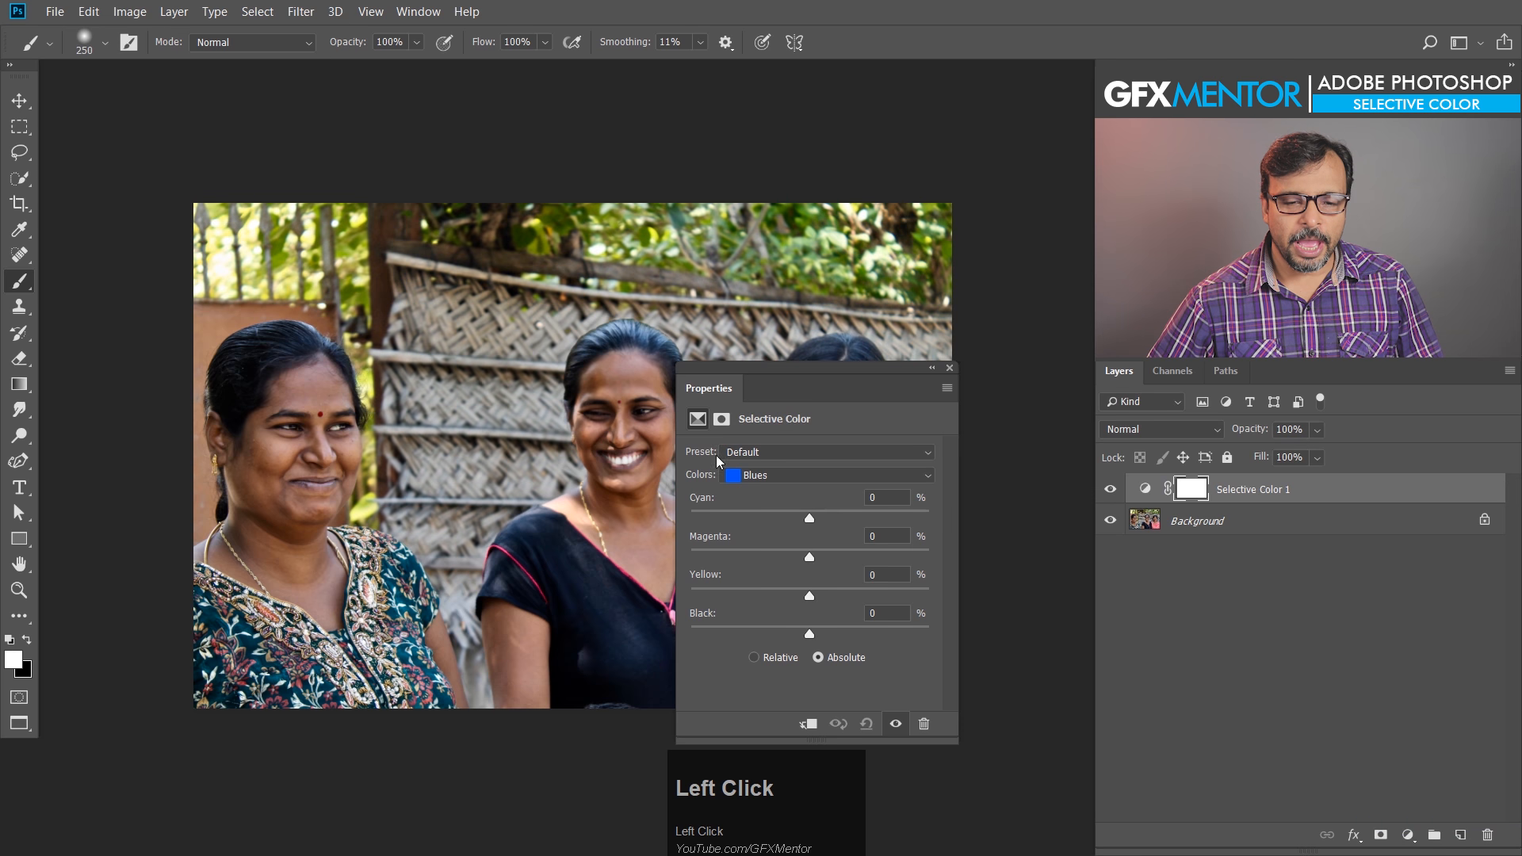
Step: Lighten the skin tones by setting Black to -68% for the Reds in the Selective Color adjustment
{"action": "left_click", "coordinate": [788, 473]}
{"action": "left_click", "coordinate": [767, 476]}
{"action": "key", "text": "space"}
{"action": "left_click_drag", "start_coordinate": [639, 453], "coordinate": [442, 447]}
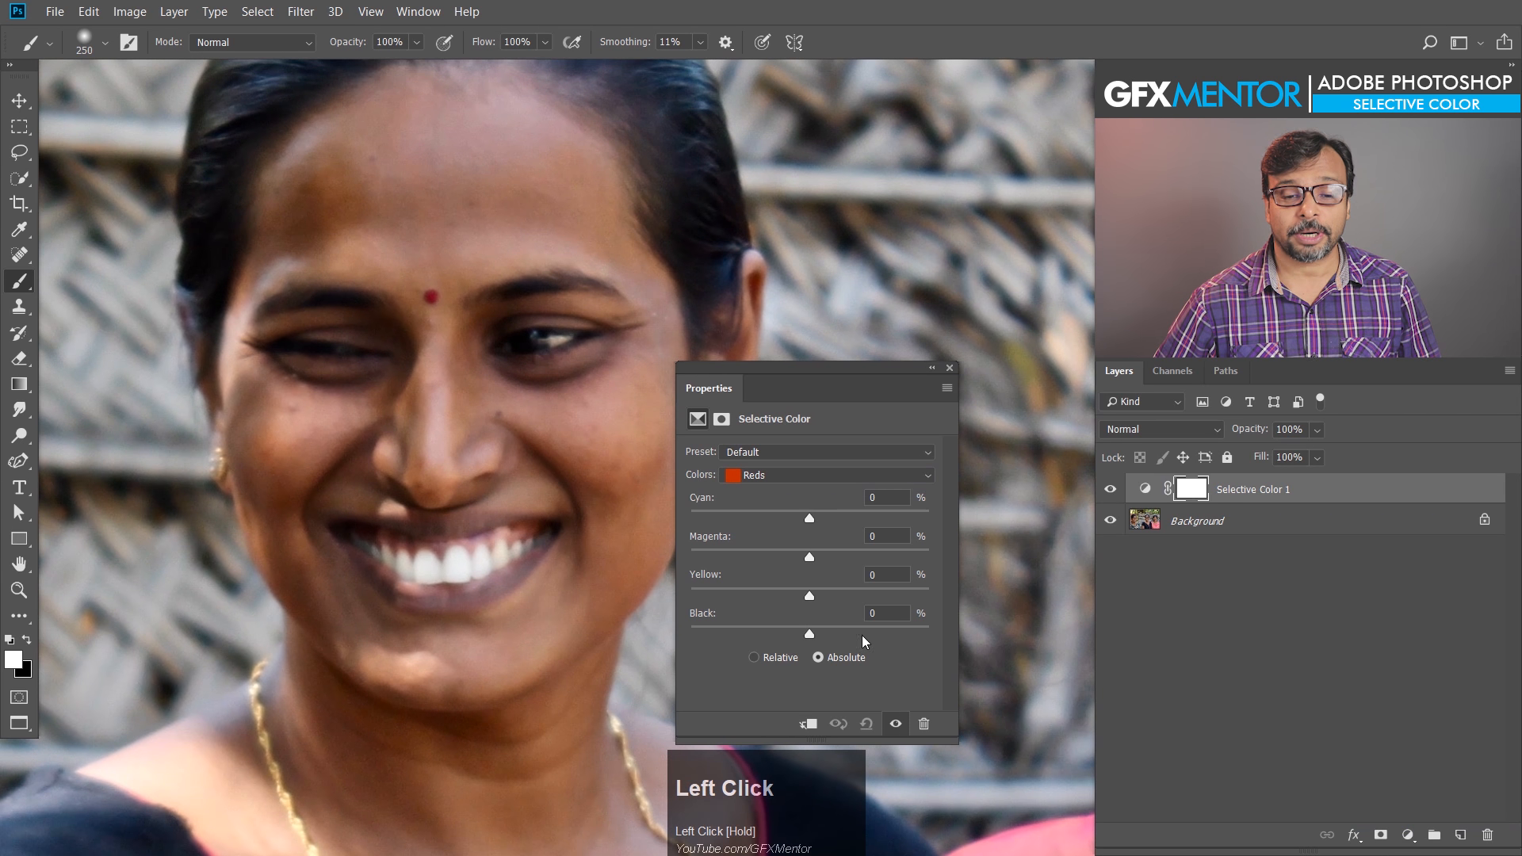
{"action": "left_click_drag", "start_coordinate": [809, 639], "coordinate": [730, 649]}
{"action": "left_click_drag", "start_coordinate": [494, 446], "coordinate": [405, 398]}
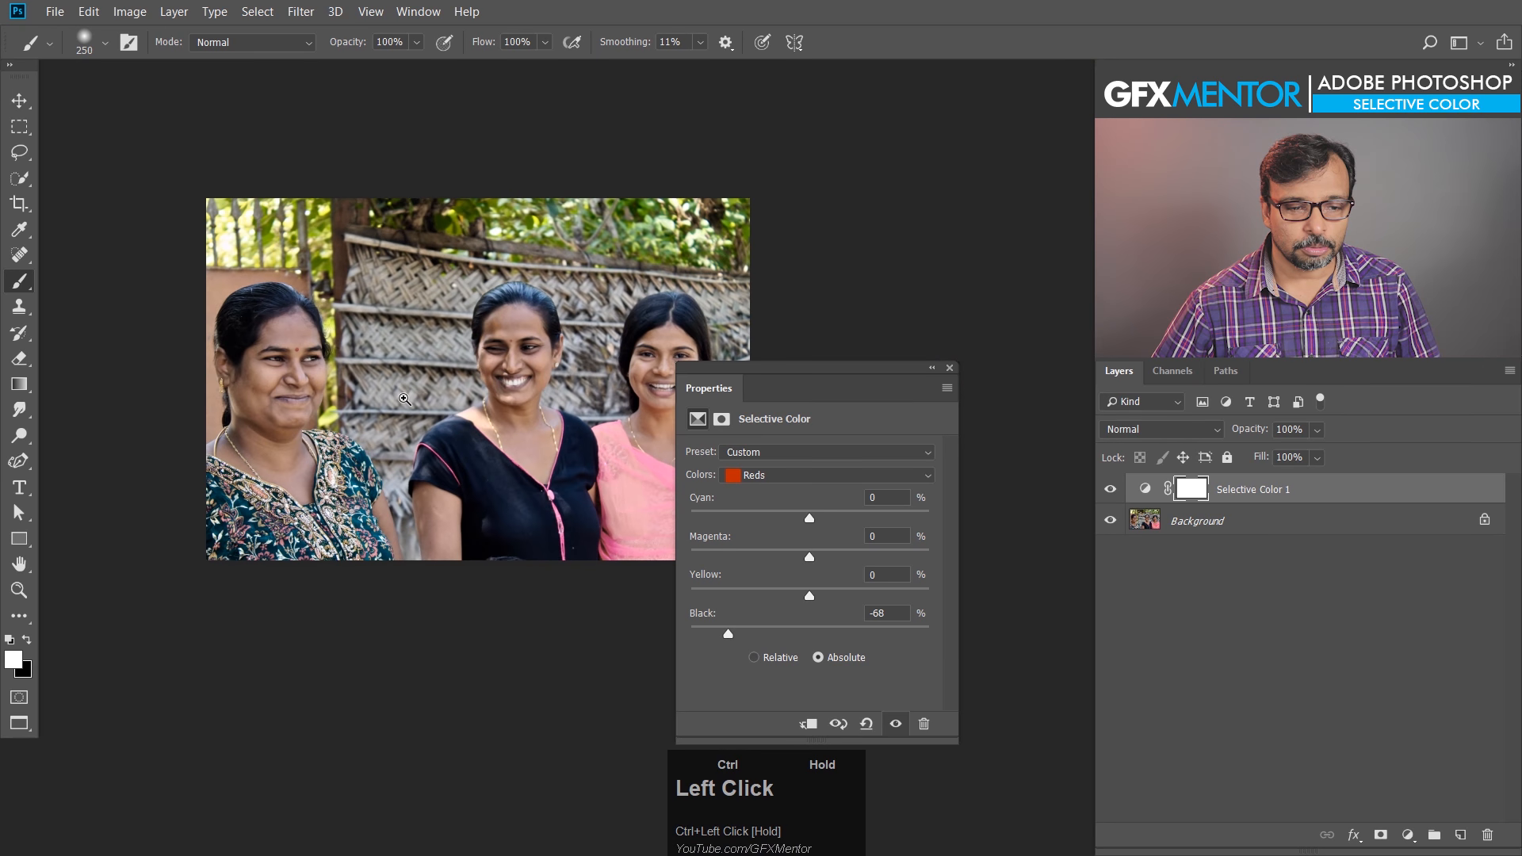
Step: Adjust the Yellows in the Selective Color adjustment to Yellow +5% and Black -45%
{"action": "left_click_drag", "start_coordinate": [500, 365], "coordinate": [642, 439]}
{"action": "left_click", "coordinate": [803, 476]}
{"action": "left_click", "coordinate": [794, 516]}
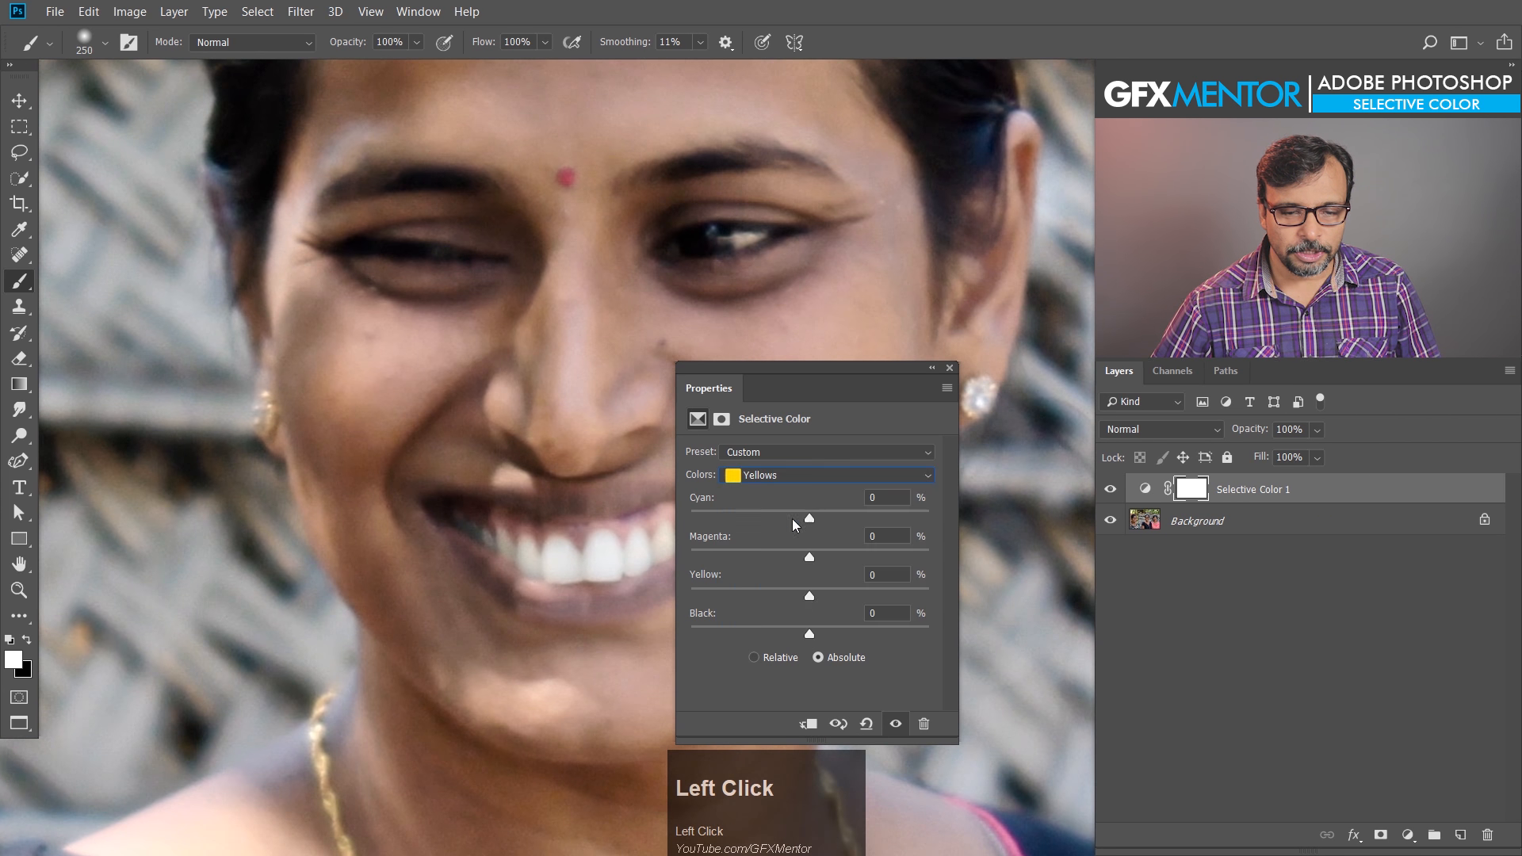
{"action": "left_click_drag", "start_coordinate": [810, 602], "coordinate": [850, 601]}
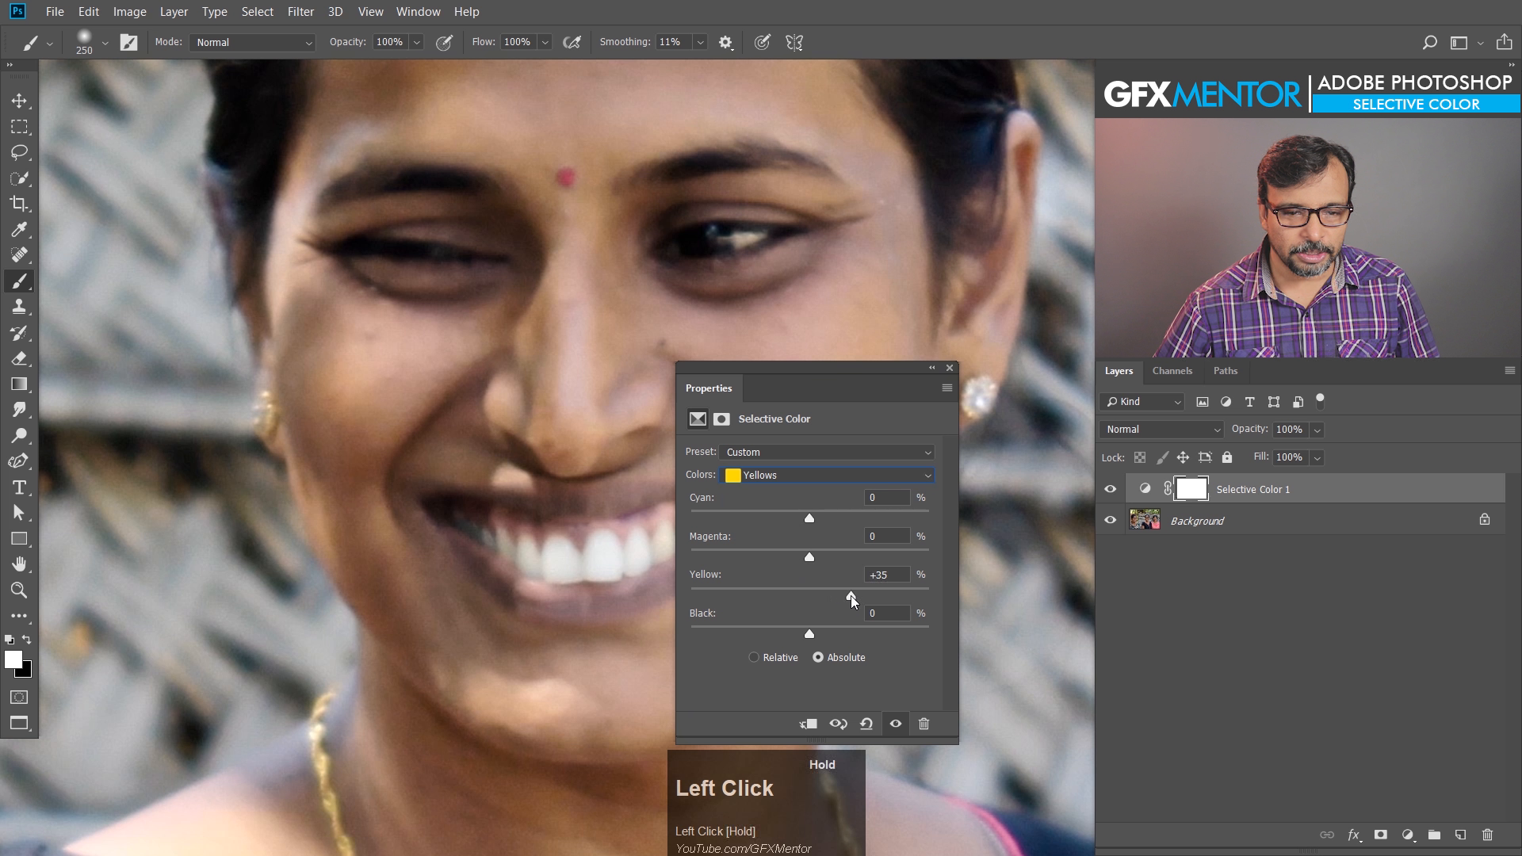
{"action": "left_click_drag", "start_coordinate": [822, 597], "coordinate": [755, 638]}
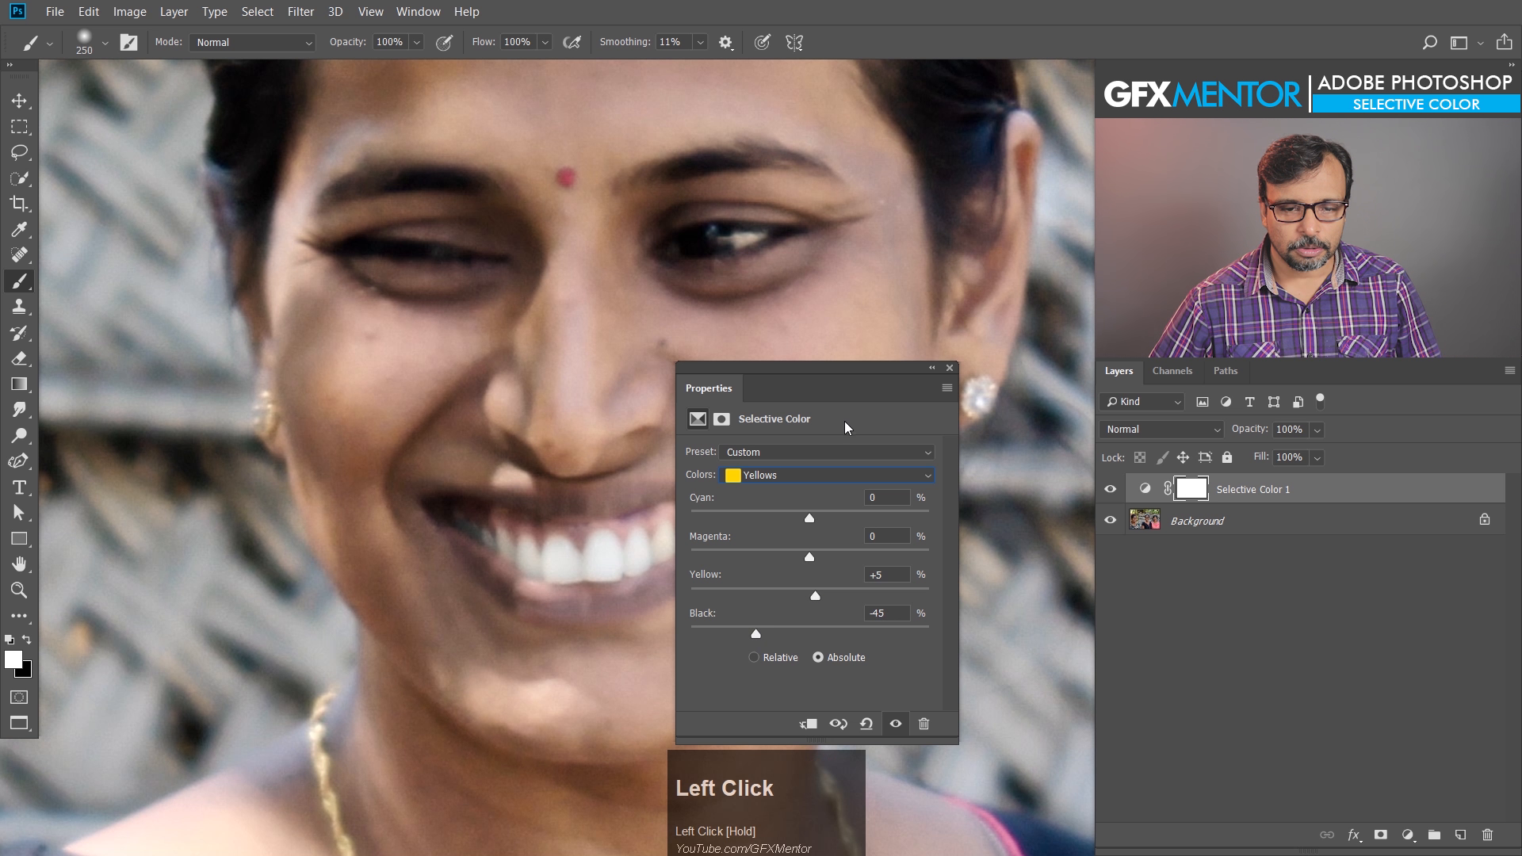
{"action": "left_click_drag", "start_coordinate": [559, 273], "coordinate": [466, 310]}
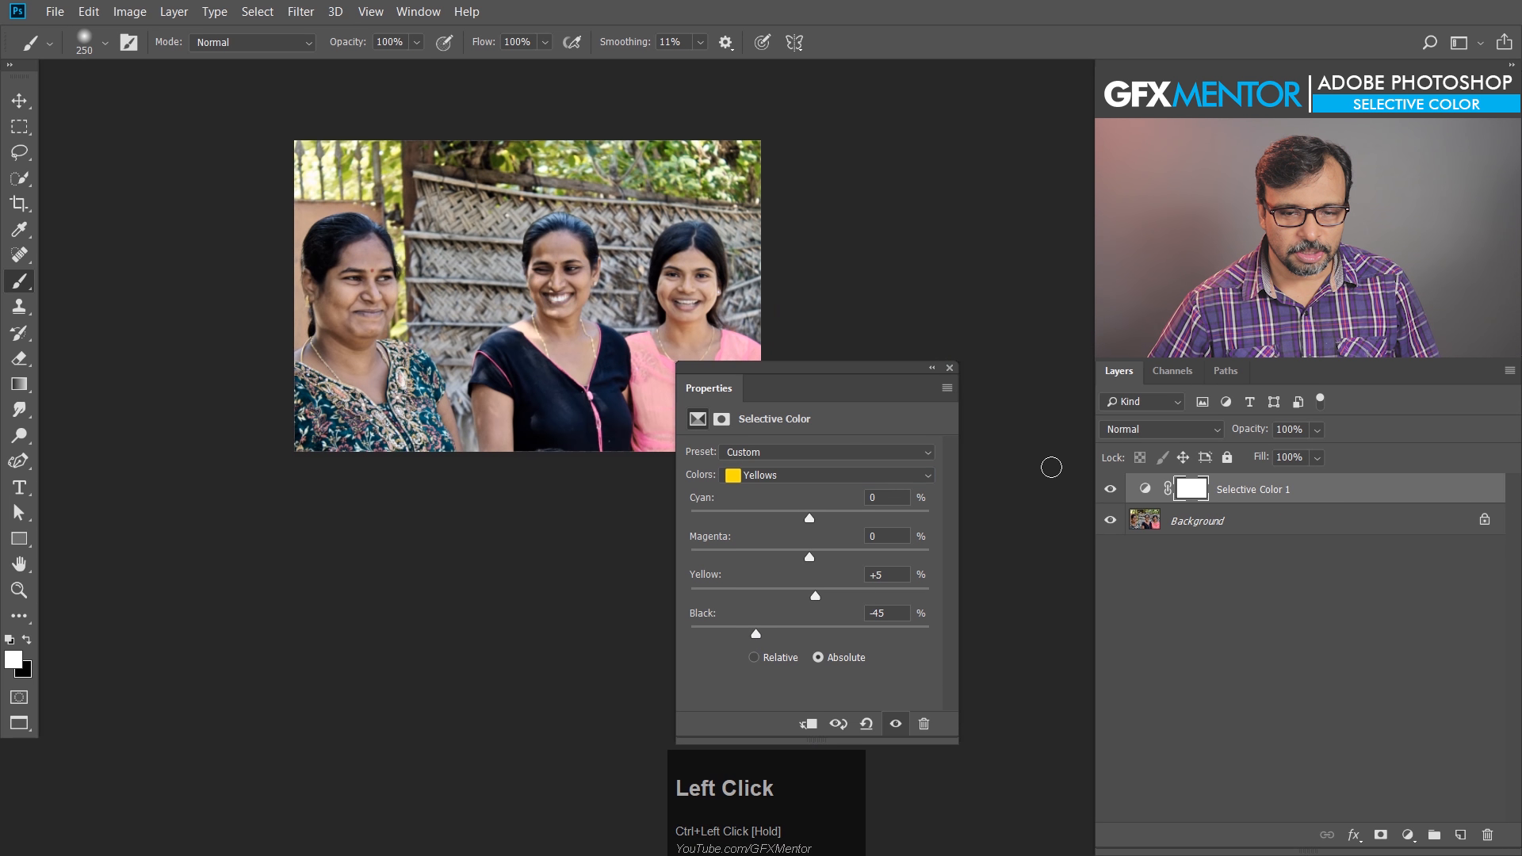
Step: Toggle the Selective Color layer's visibility to compare the photo with and without the adjustment
{"action": "left_click", "coordinate": [1111, 493]}
{"action": "left_click", "coordinate": [1111, 492]}
{"action": "left_click", "coordinate": [1111, 492]}
{"action": "left_click", "coordinate": [1111, 492]}
Step: Invert the Selective Color layer's mask to black to hide the adjustment across the whole photo
{"action": "left_click_drag", "start_coordinate": [596, 288], "coordinate": [644, 301]}
{"action": "left_click_drag", "start_coordinate": [557, 325], "coordinate": [613, 365]}
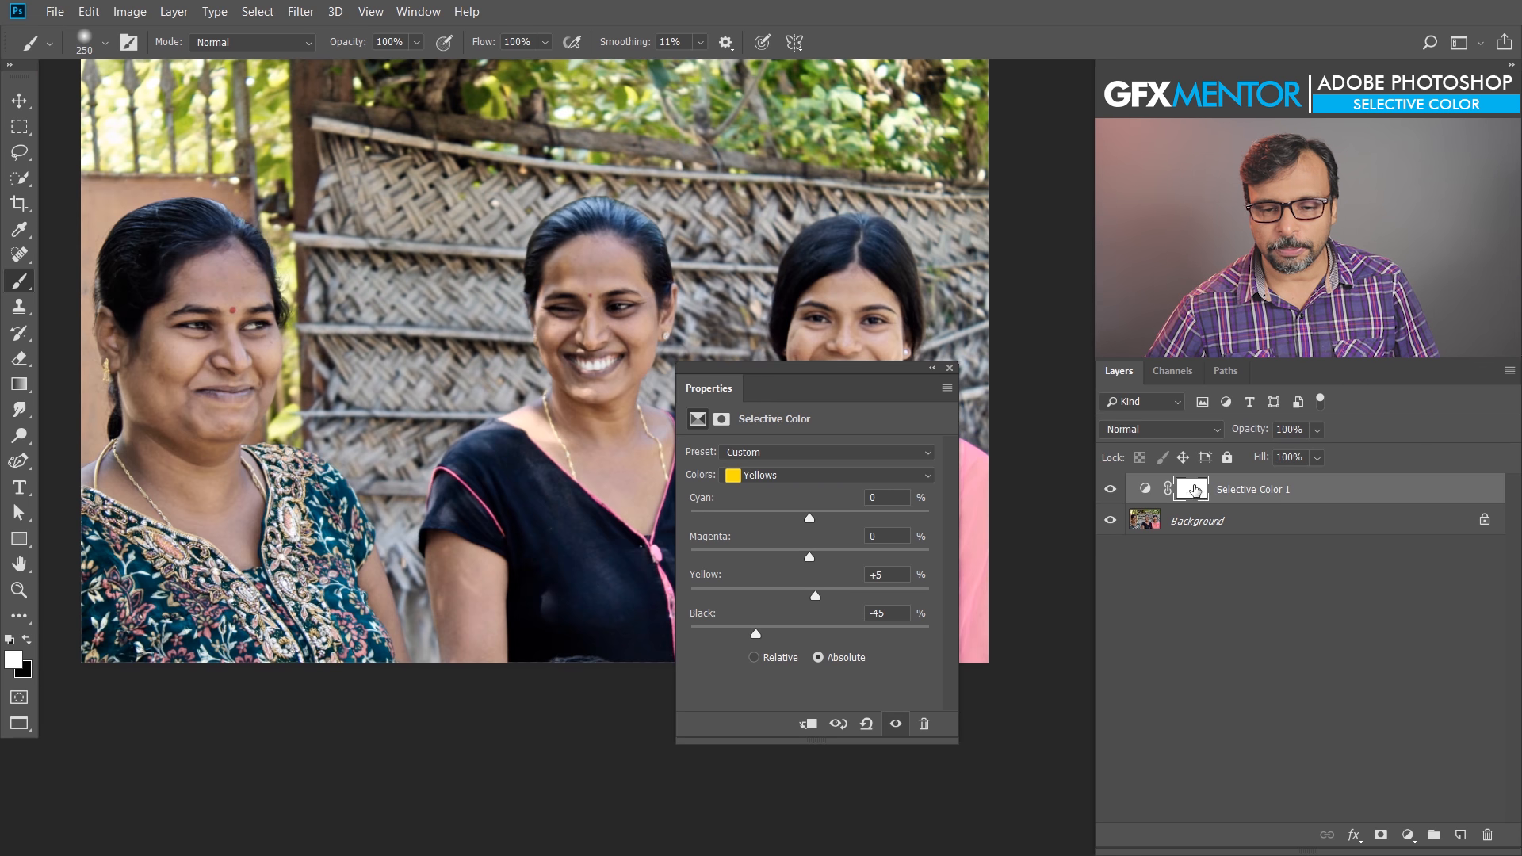
{"action": "left_click", "coordinate": [1183, 489], "text": "ctrl"}
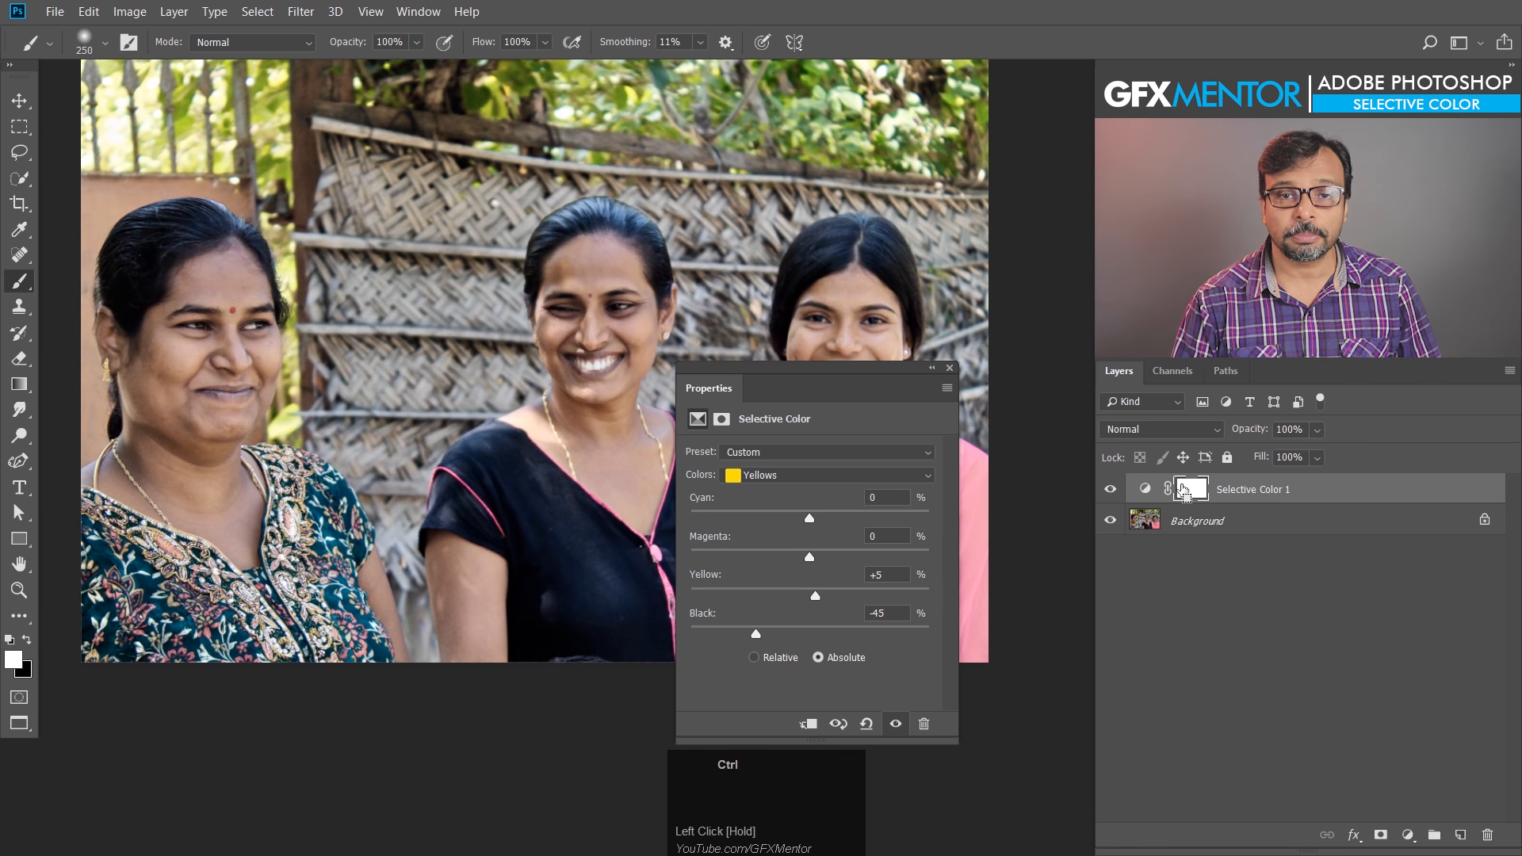
{"action": "key", "text": "ctrl+i"}
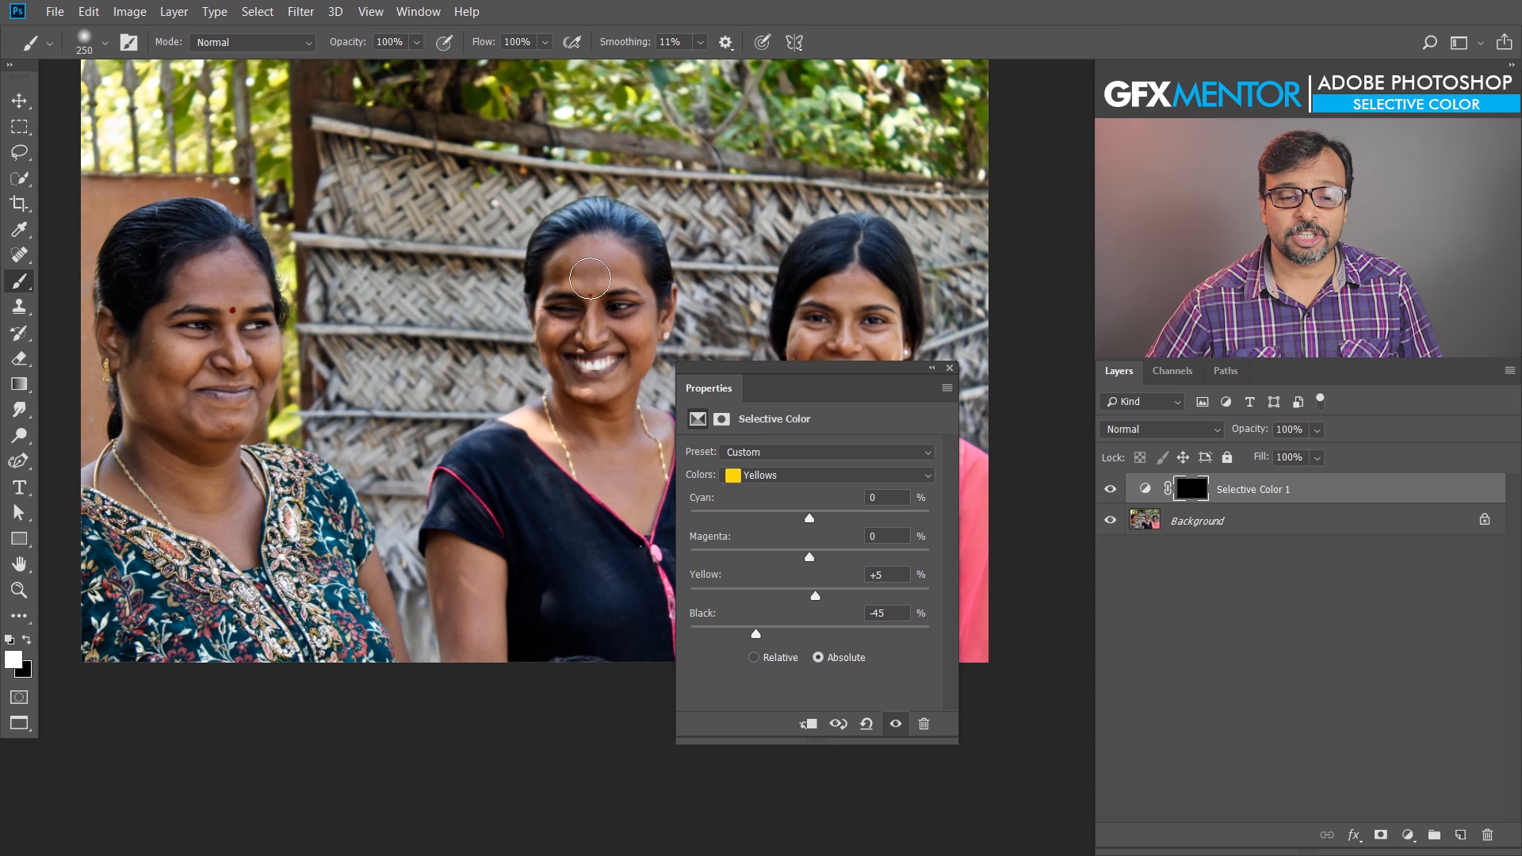
Step: Paint white on the mask over the middle woman's face and neck with a 250 px Soft Round Pressure Opacity brush
{"action": "right_click", "coordinate": [527, 319]}
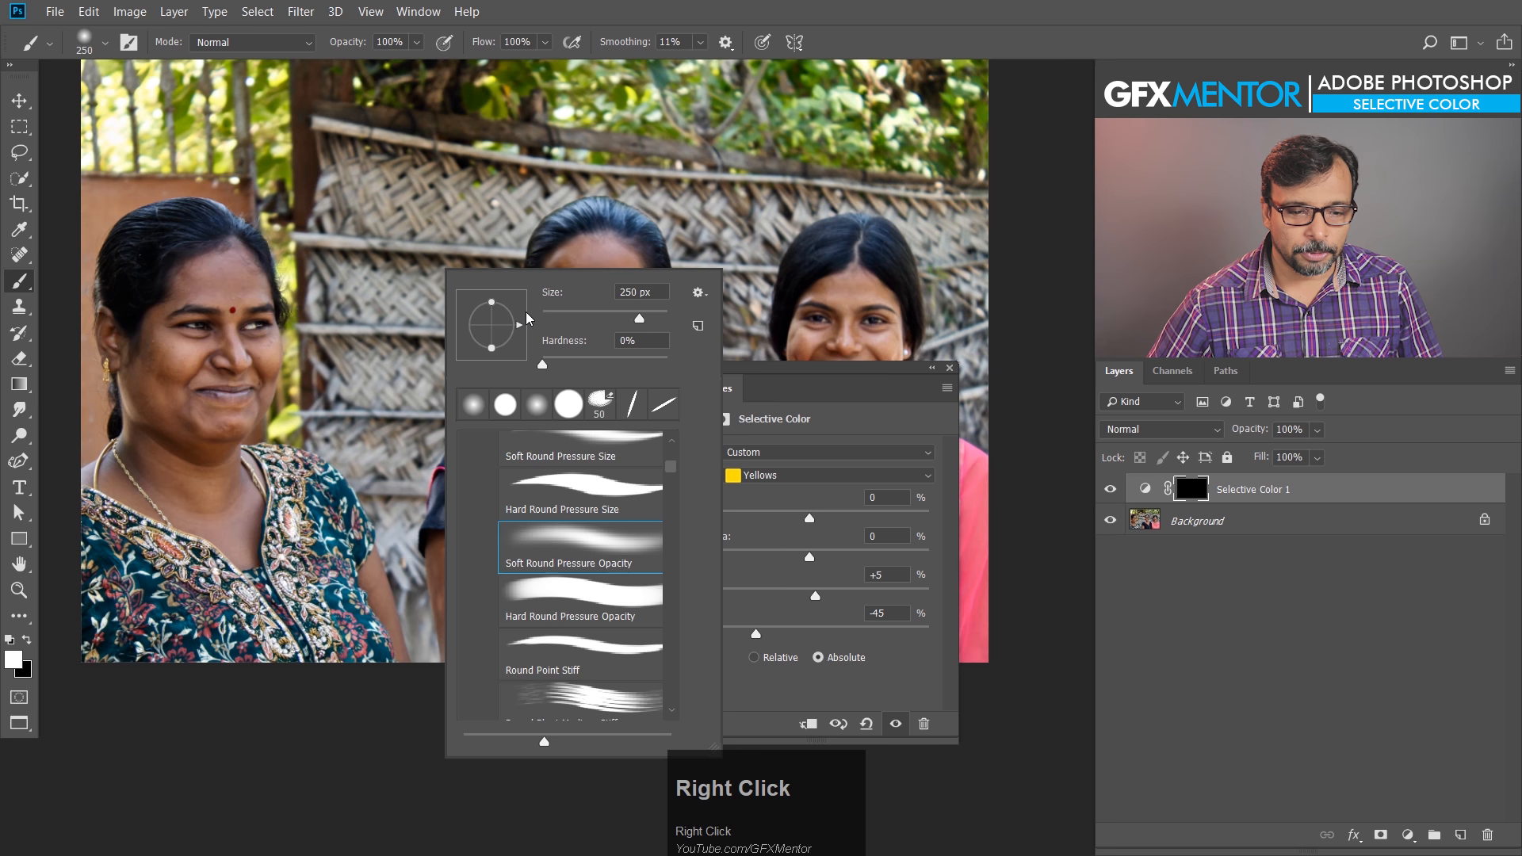
{"action": "left_click", "coordinate": [607, 540]}
{"action": "left_click", "coordinate": [852, 49]}
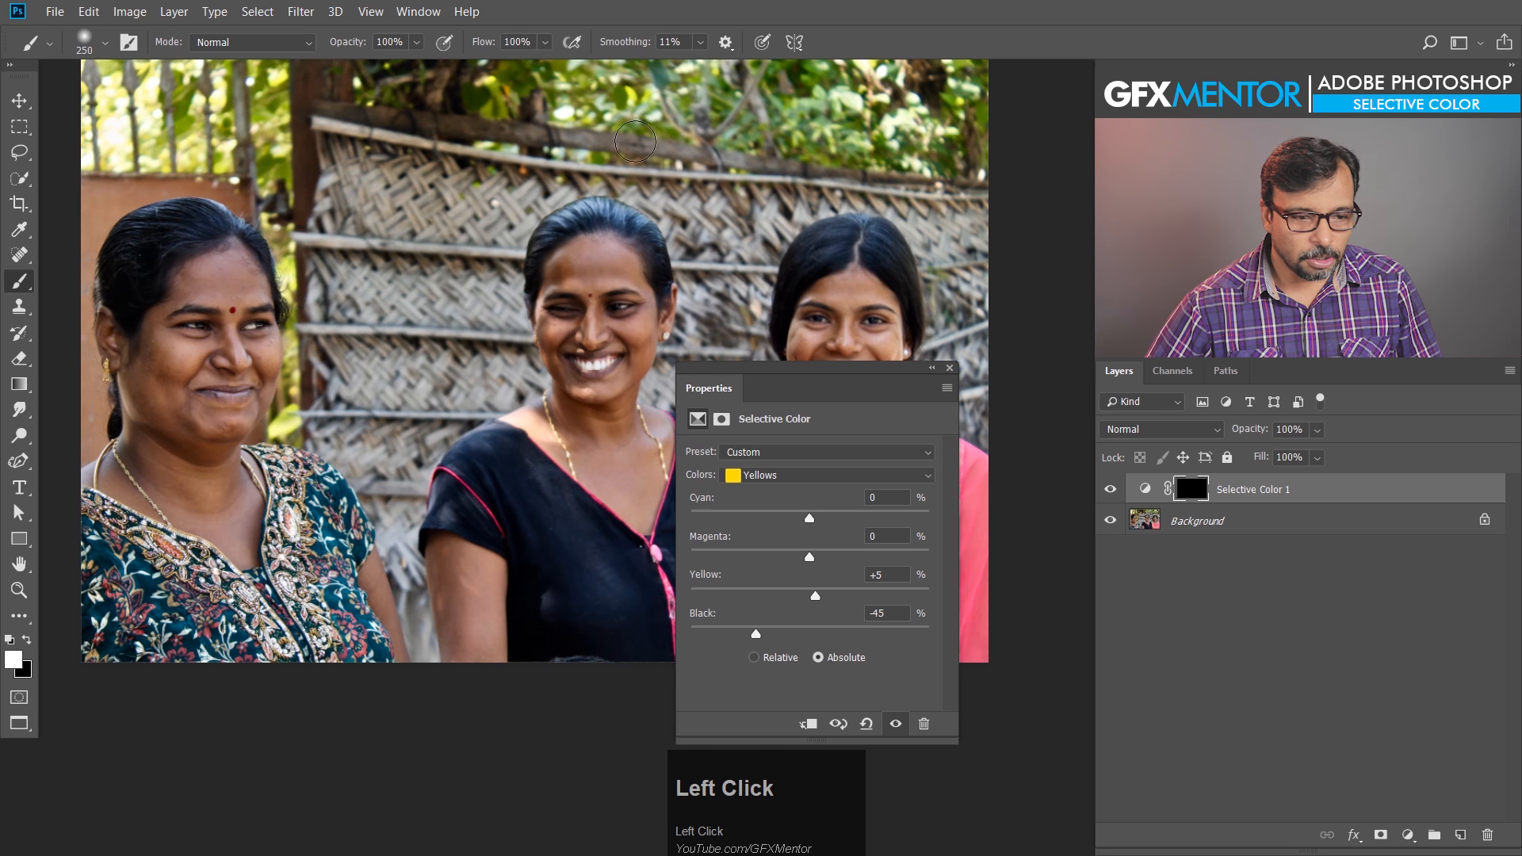
{"action": "left_click_drag", "start_coordinate": [531, 329], "coordinate": [455, 386]}
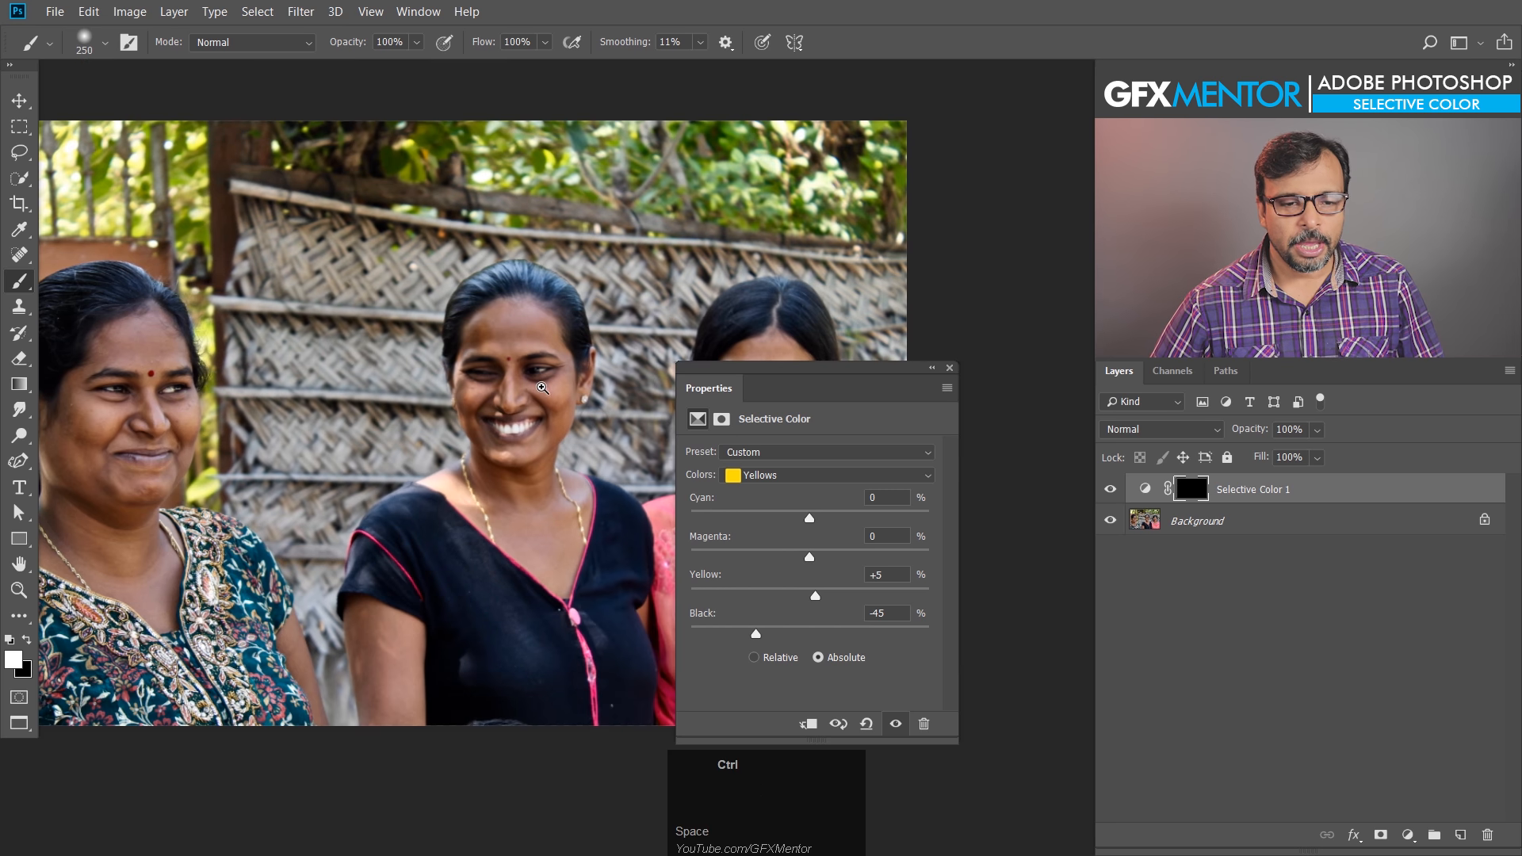
{"action": "left_click", "coordinate": [527, 345], "text": "ctrl"}
{"action": "mouse_move", "coordinate": [498, 333]}
{"action": "left_mouse_down"}
{"action": "mouse_move", "coordinate": [438, 319]}
{"action": "mouse_move", "coordinate": [560, 398]}
{"action": "mouse_move", "coordinate": [591, 563]}
{"action": "mouse_move", "coordinate": [467, 602]}
{"action": "mouse_move", "coordinate": [420, 412]}
{"action": "mouse_move", "coordinate": [491, 404]}
{"action": "mouse_move", "coordinate": [492, 629]}
{"action": "mouse_move", "coordinate": [475, 697]}
{"action": "mouse_move", "coordinate": [396, 697]}
{"action": "mouse_move", "coordinate": [441, 695]}
{"action": "mouse_move", "coordinate": [433, 733]}
{"action": "mouse_move", "coordinate": [460, 804]}
{"action": "mouse_move", "coordinate": [464, 793]}
{"action": "left_mouse_up"}
{"action": "left_click_drag", "start_coordinate": [455, 671], "coordinate": [320, 495]}
{"action": "mouse_move", "coordinate": [437, 611]}
{"action": "left_mouse_down"}
{"action": "mouse_move", "coordinate": [509, 720]}
{"action": "mouse_move", "coordinate": [473, 609]}
{"action": "mouse_move", "coordinate": [484, 660]}
{"action": "mouse_move", "coordinate": [506, 518]}
{"action": "mouse_move", "coordinate": [481, 528]}
{"action": "mouse_move", "coordinate": [420, 493]}
{"action": "mouse_move", "coordinate": [428, 478]}
{"action": "mouse_move", "coordinate": [426, 506]}
{"action": "mouse_move", "coordinate": [371, 504]}
{"action": "left_mouse_up"}
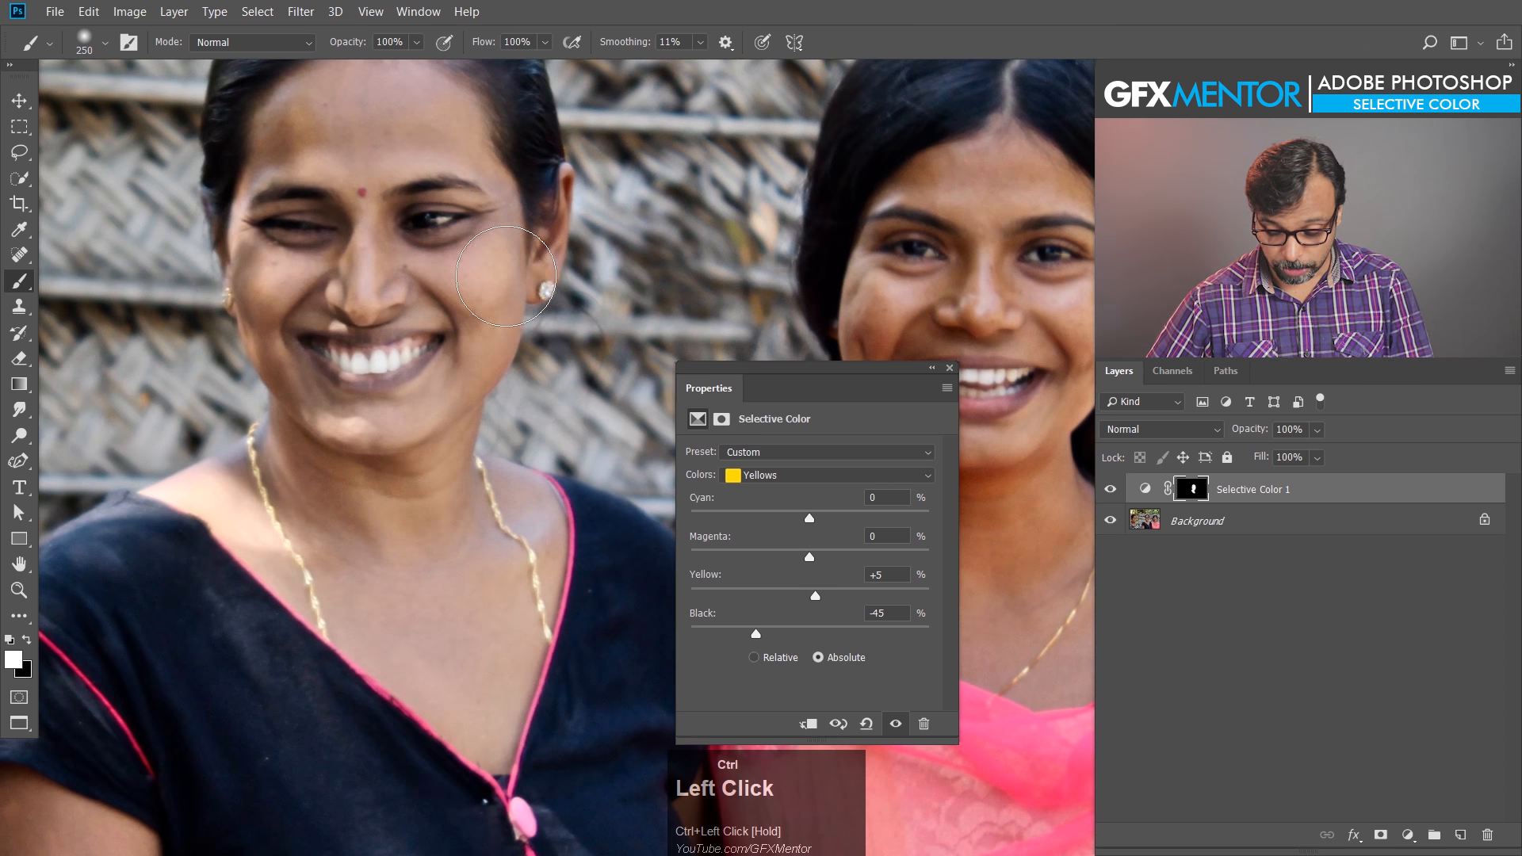
Step: Reduce the brush to 80 px and paint the middle woman's ear beside the earring into the mask
{"action": "key", "text": "bracketleft"}
{"action": "key", "text": "bracketleft"}
{"action": "key", "text": "bracketleft"}
{"action": "key", "text": "bracketleft"}
{"action": "key", "text": "bracketleft"}
{"action": "key", "text": "bracketleft"}
{"action": "key", "text": "bracketleft"}
{"action": "left_click_drag", "start_coordinate": [563, 181], "coordinate": [543, 287]}
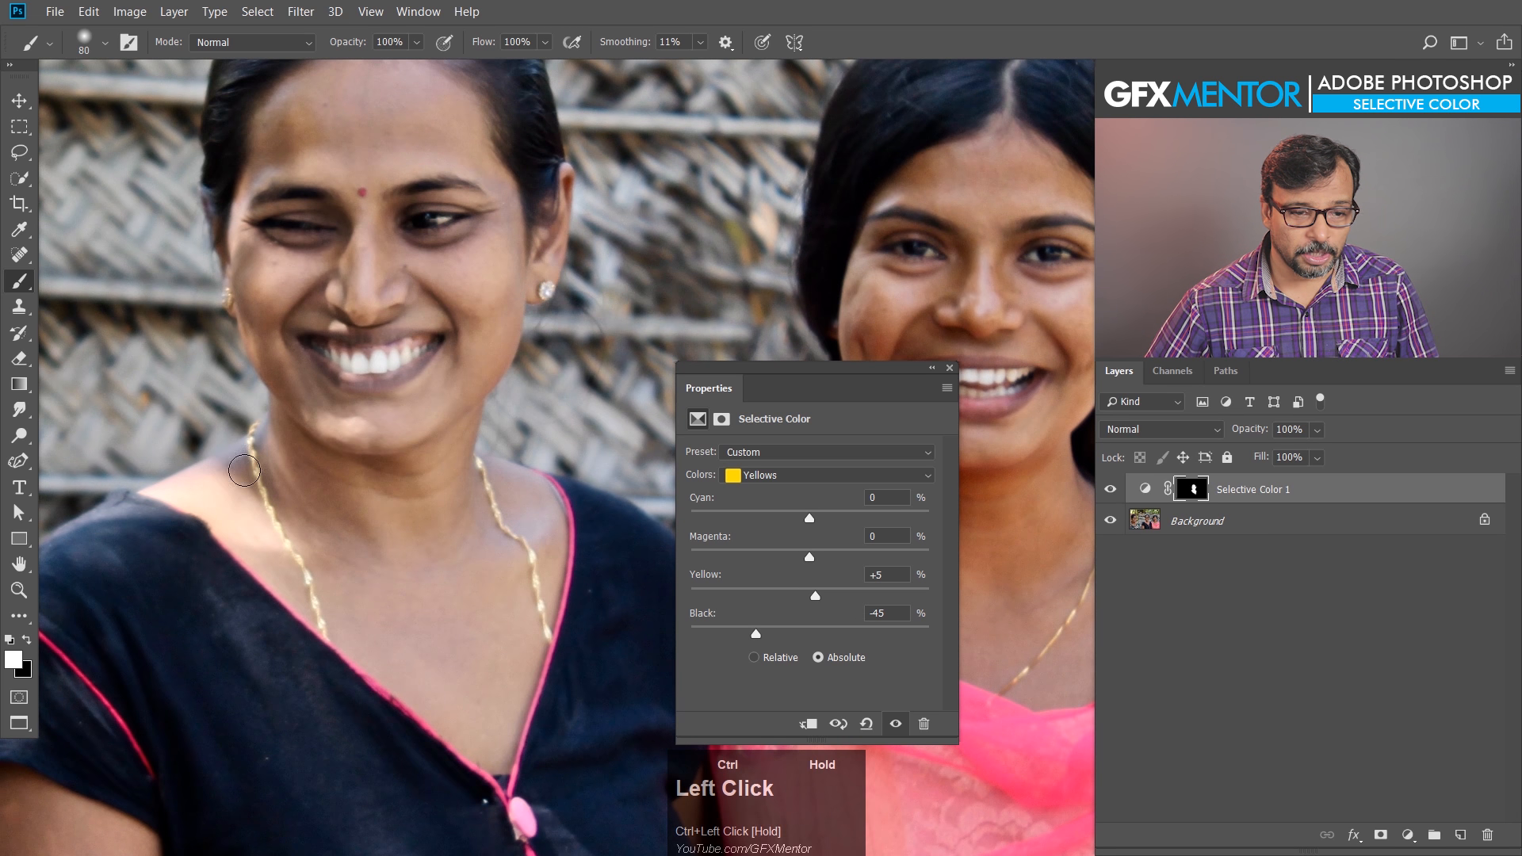
Step: Paint the middle woman's mouth out of the mask with a 40 px black brush, and check the masked area as a selection
{"action": "mouse_move", "coordinate": [355, 386]}
{"action": "left_mouse_down", "text": "ctrl"}
{"action": "mouse_move", "coordinate": [434, 405]}
{"action": "mouse_move", "coordinate": [458, 340]}
{"action": "left_mouse_up", "text": "ctrl"}
{"action": "key", "text": "bracketleft"}
{"action": "key", "text": "bracketleft"}
{"action": "key", "text": "bracketleft"}
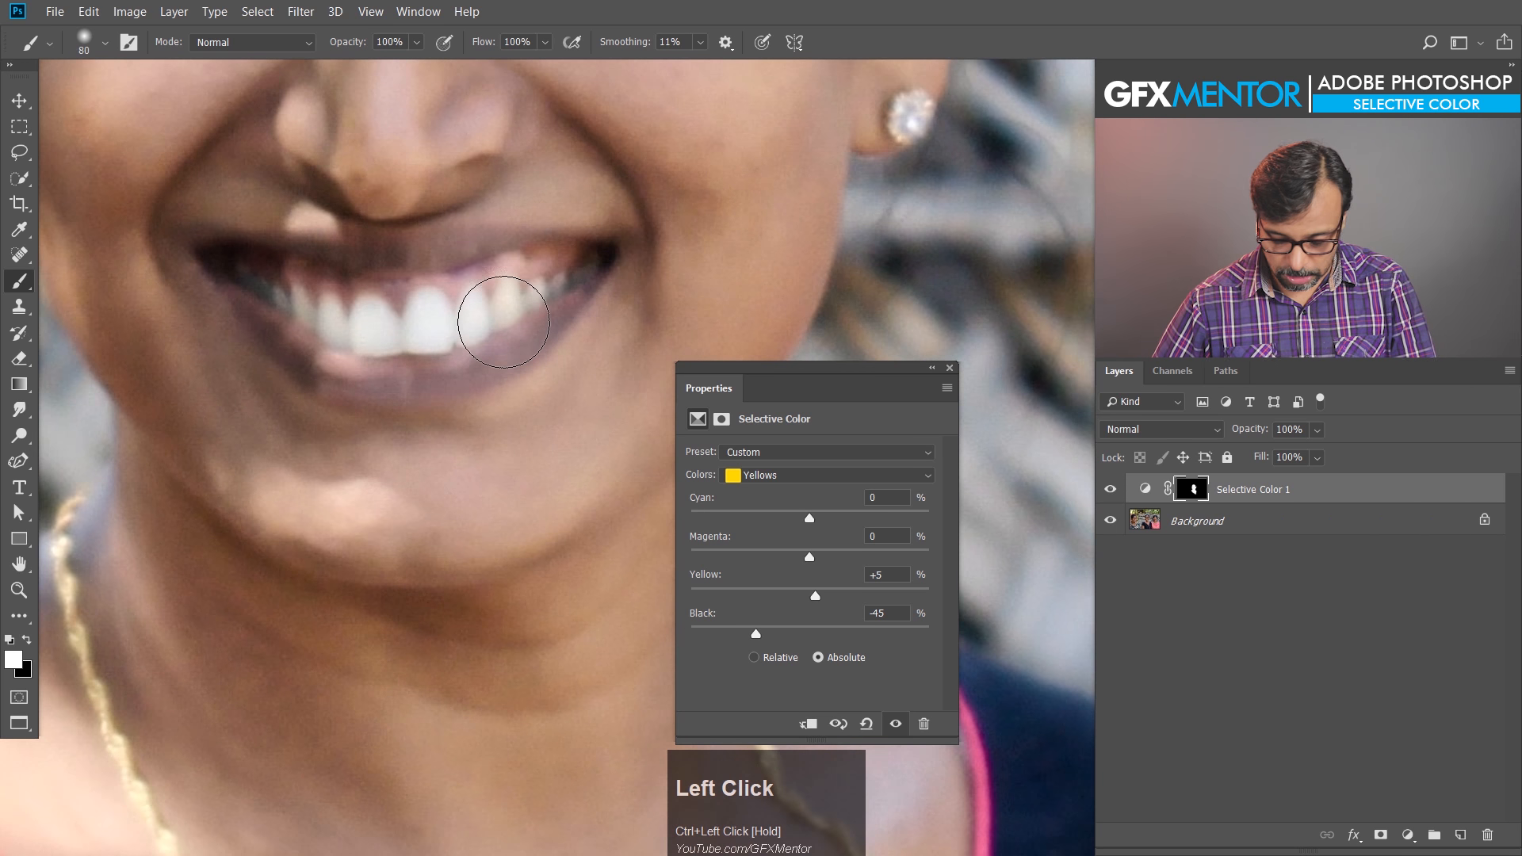
{"action": "key", "text": "bracketleft"}
{"action": "key", "text": "x"}
{"action": "mouse_move", "coordinate": [475, 372]}
{"action": "left_mouse_down"}
{"action": "mouse_move", "coordinate": [388, 376]}
{"action": "mouse_move", "coordinate": [420, 363]}
{"action": "mouse_move", "coordinate": [360, 325]}
{"action": "mouse_move", "coordinate": [554, 262]}
{"action": "mouse_move", "coordinate": [287, 271]}
{"action": "mouse_move", "coordinate": [251, 293]}
{"action": "mouse_move", "coordinate": [380, 373]}
{"action": "mouse_move", "coordinate": [567, 267]}
{"action": "mouse_move", "coordinate": [396, 276]}
{"action": "left_mouse_up"}
{"action": "left_click_drag", "start_coordinate": [552, 326], "coordinate": [441, 383]}
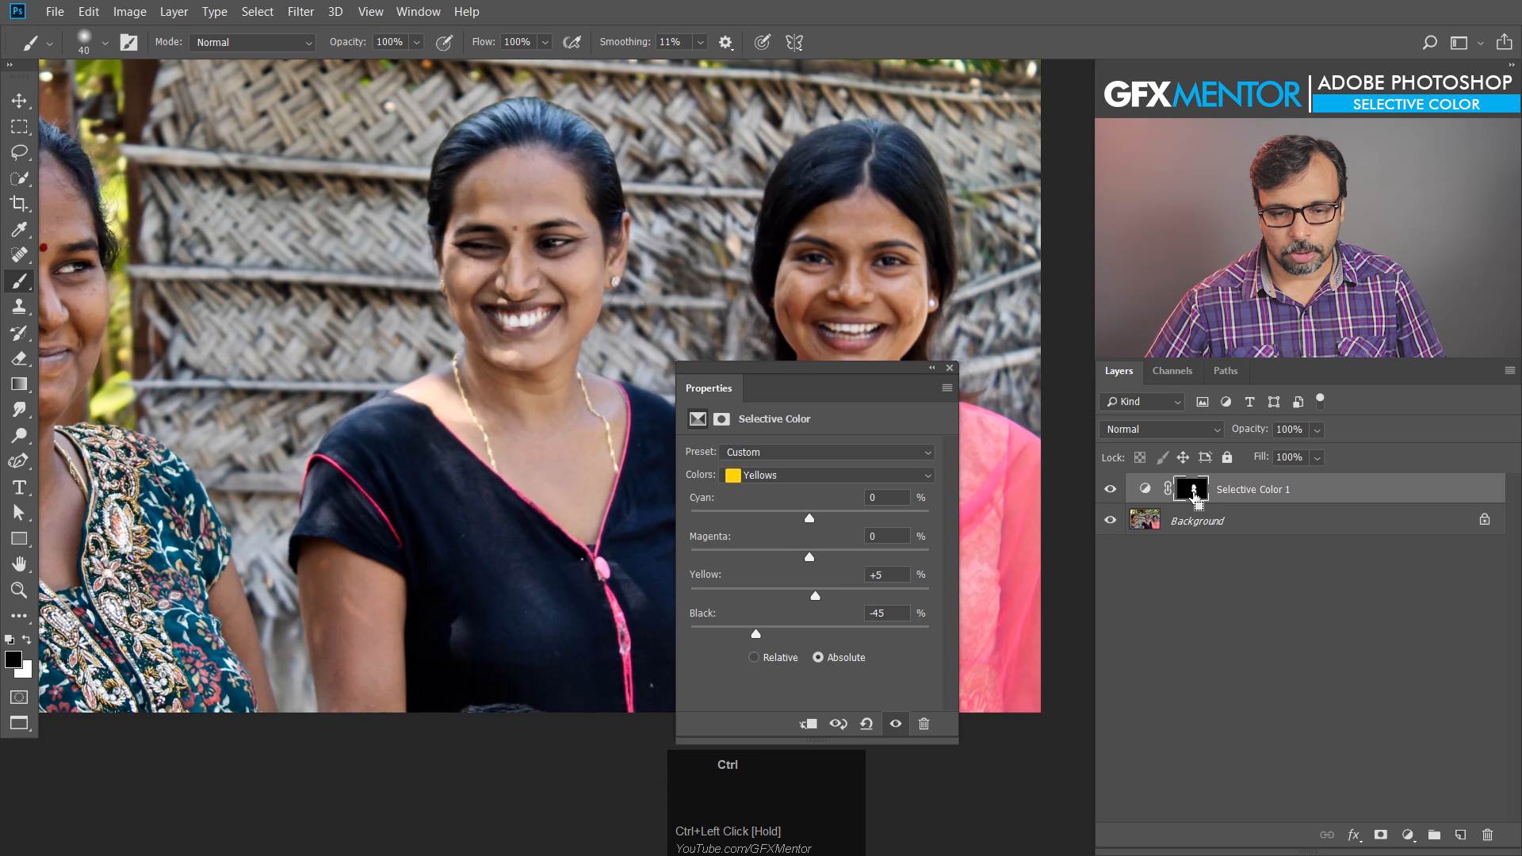
{"action": "left_click", "coordinate": [1194, 497], "text": "ctrl"}
{"action": "key", "text": "ctrl+d"}
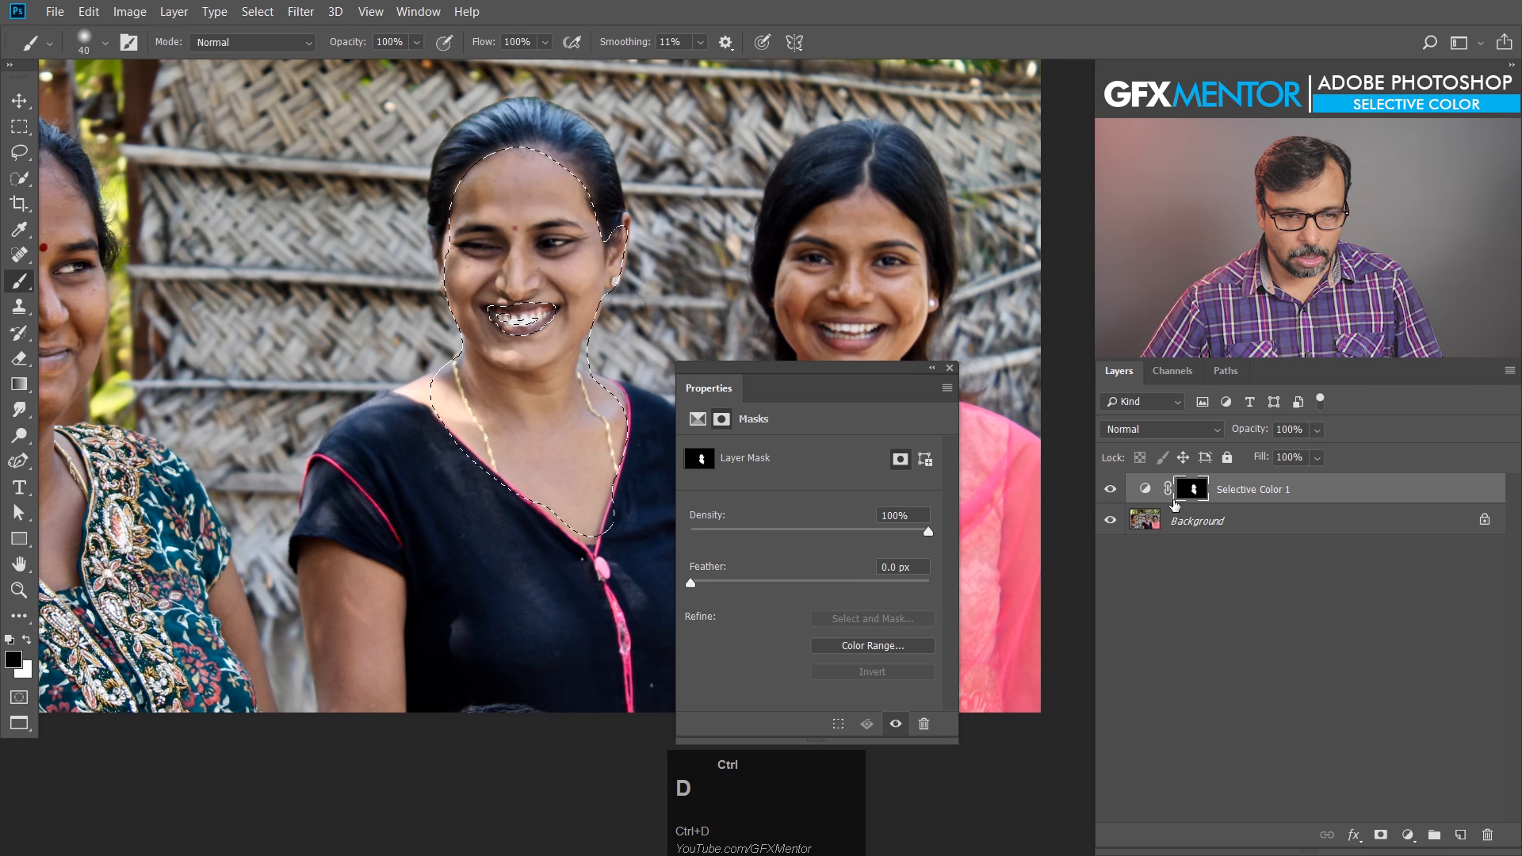
Step: Add a Levels adjustment layer with input levels of 9 for shadows, 1.00 for midtones and 232 for highlights
{"action": "left_click", "coordinate": [1407, 835]}
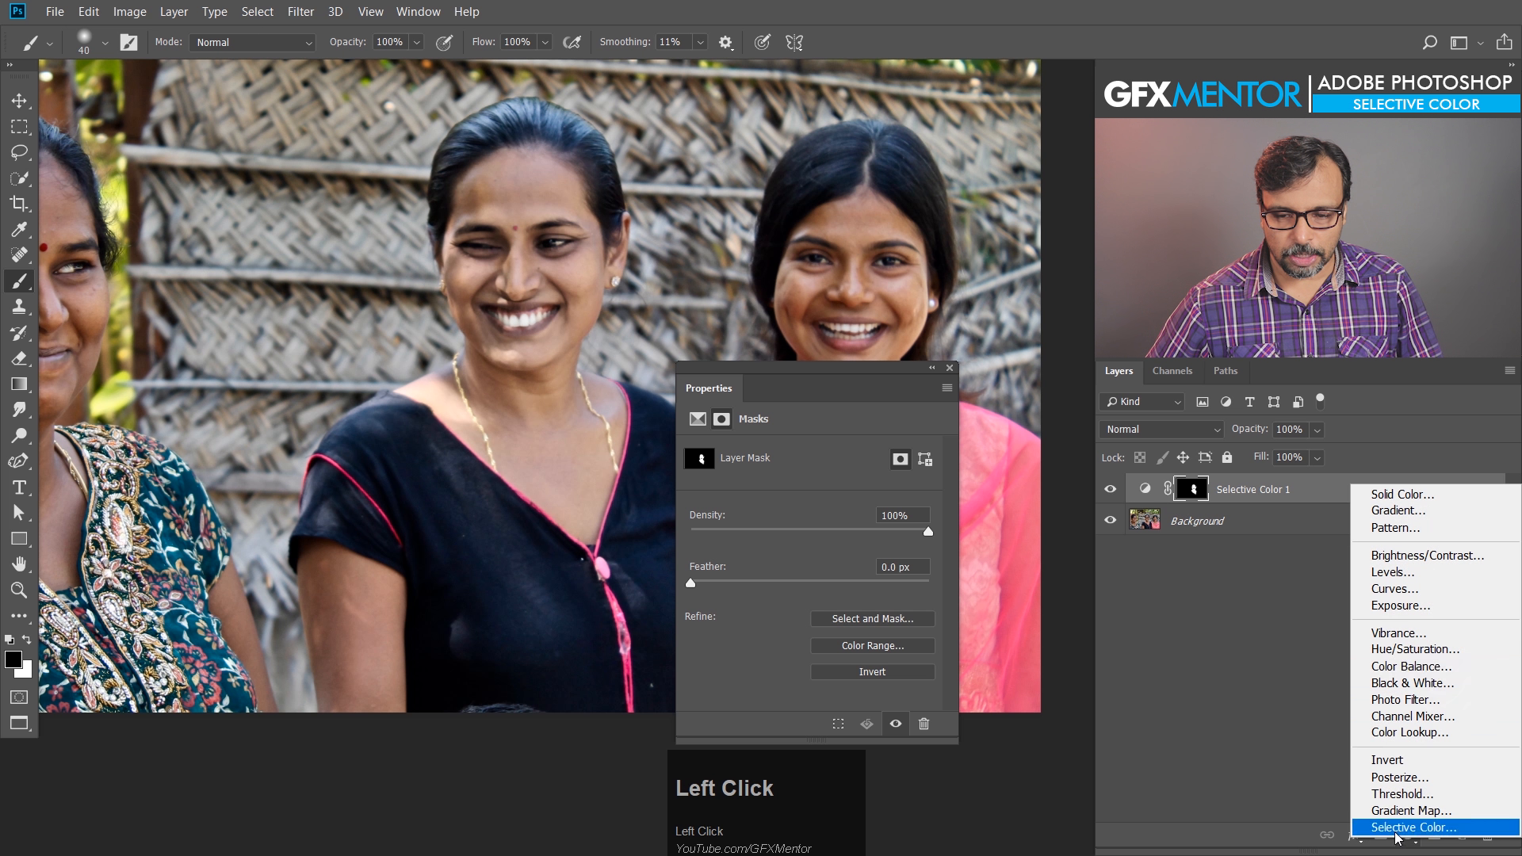
{"action": "left_click", "coordinate": [1435, 581]}
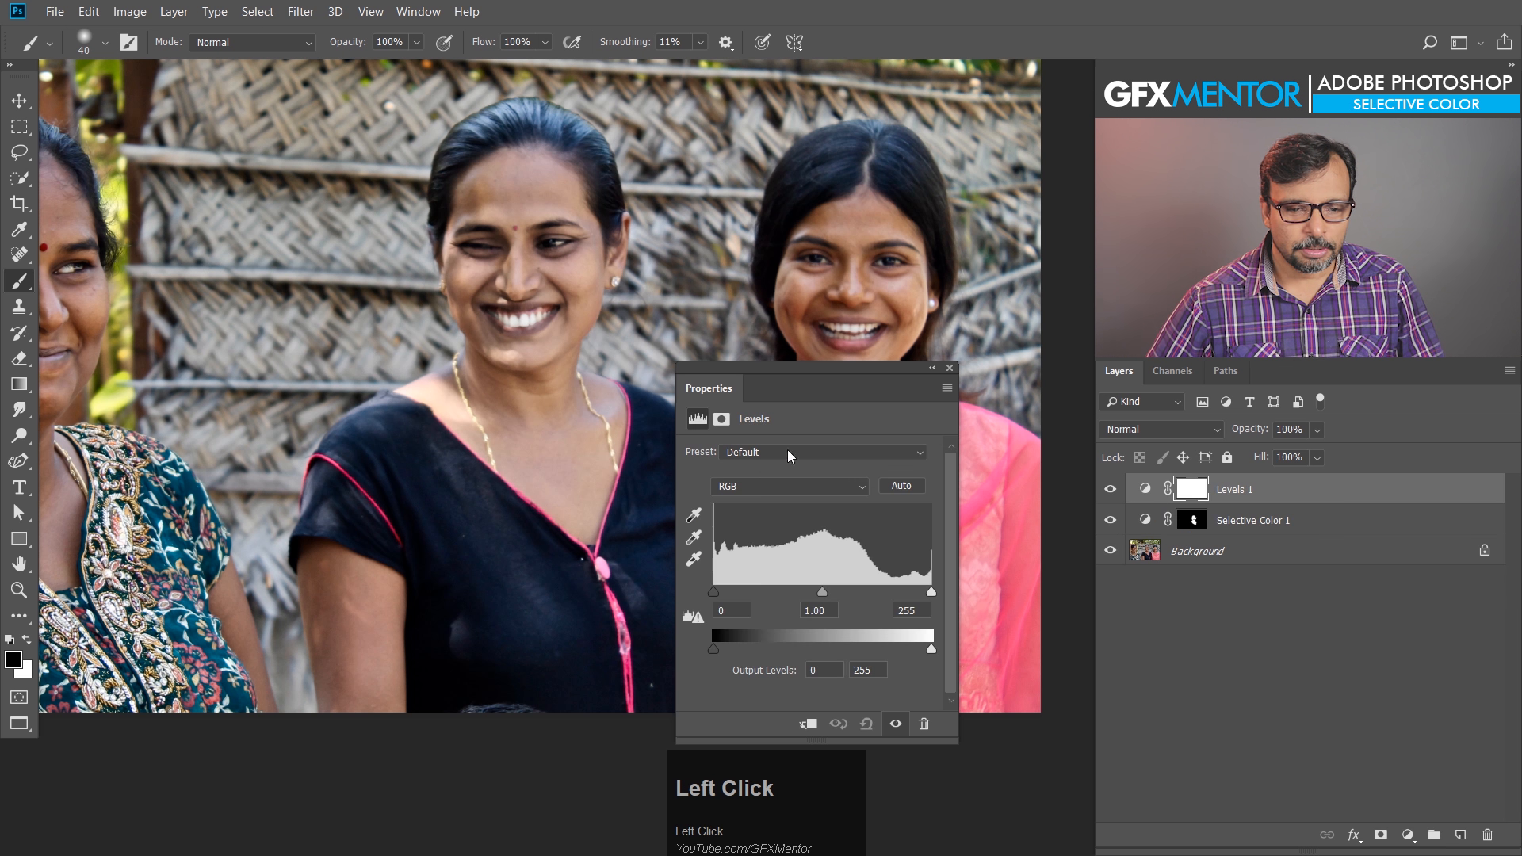
{"action": "left_click_drag", "start_coordinate": [931, 593], "coordinate": [912, 599]}
{"action": "left_click_drag", "start_coordinate": [713, 593], "coordinate": [722, 600]}
{"action": "left_click_drag", "start_coordinate": [818, 599], "coordinate": [819, 600]}
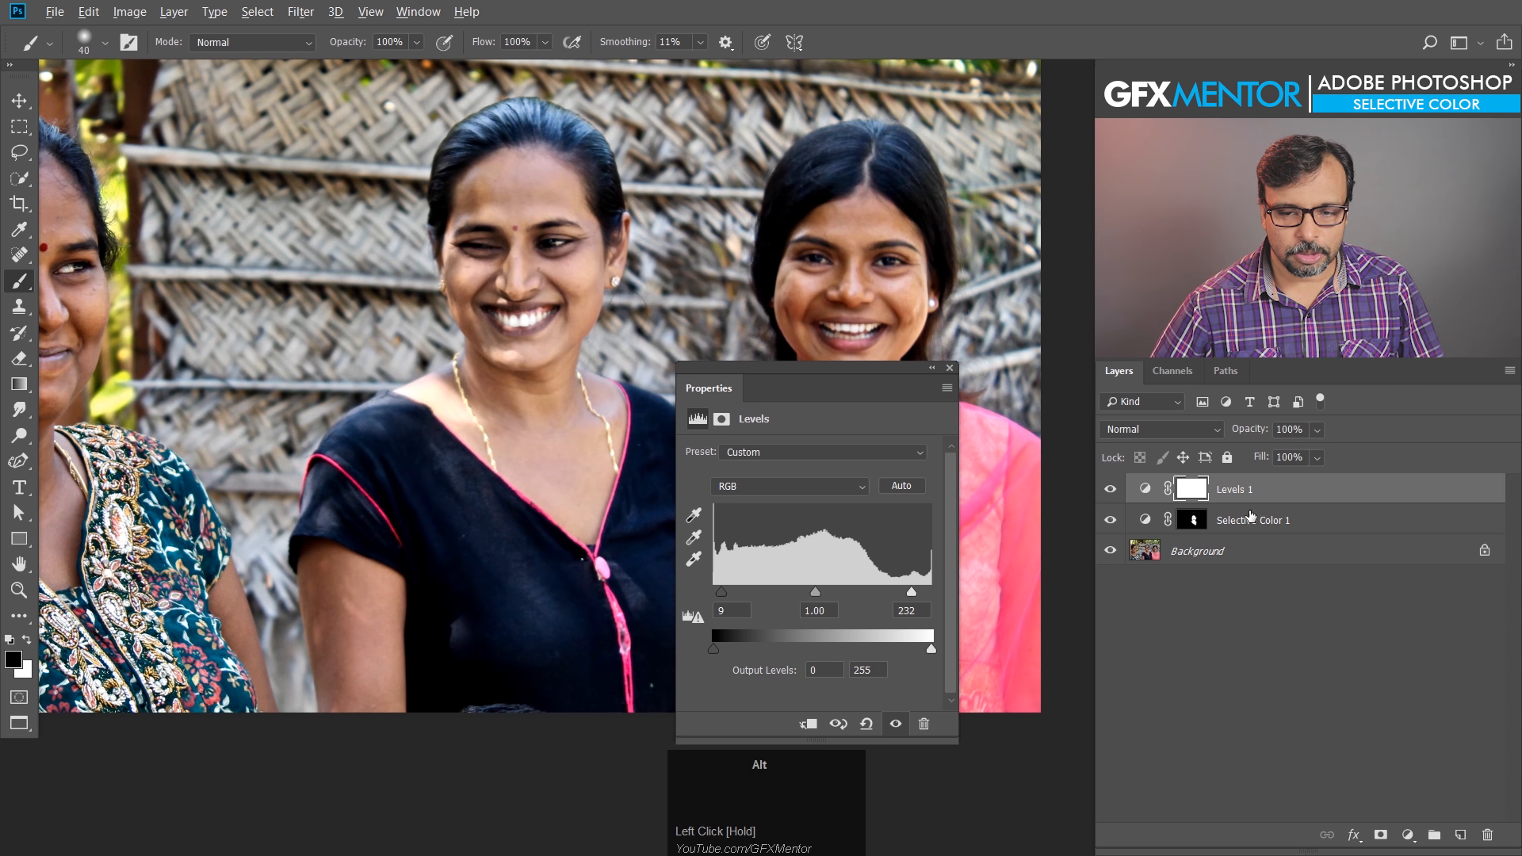
Step: Clip the Levels adjustment to the Selective Color layer below it
{"action": "left_click", "coordinate": [1258, 502], "text": "alt"}
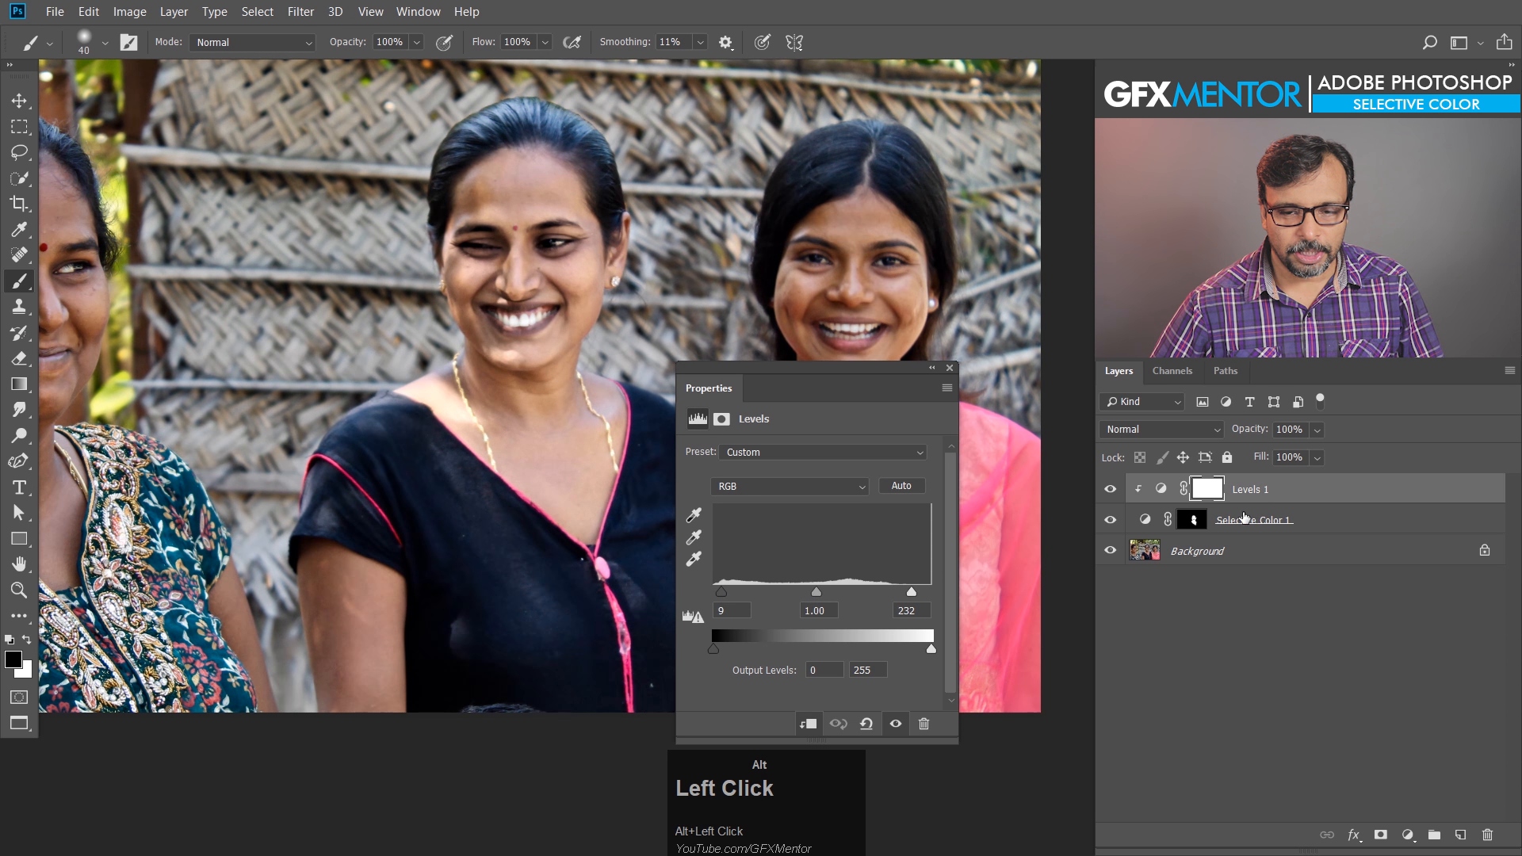
{"action": "left_click", "coordinate": [1256, 503], "text": "alt"}
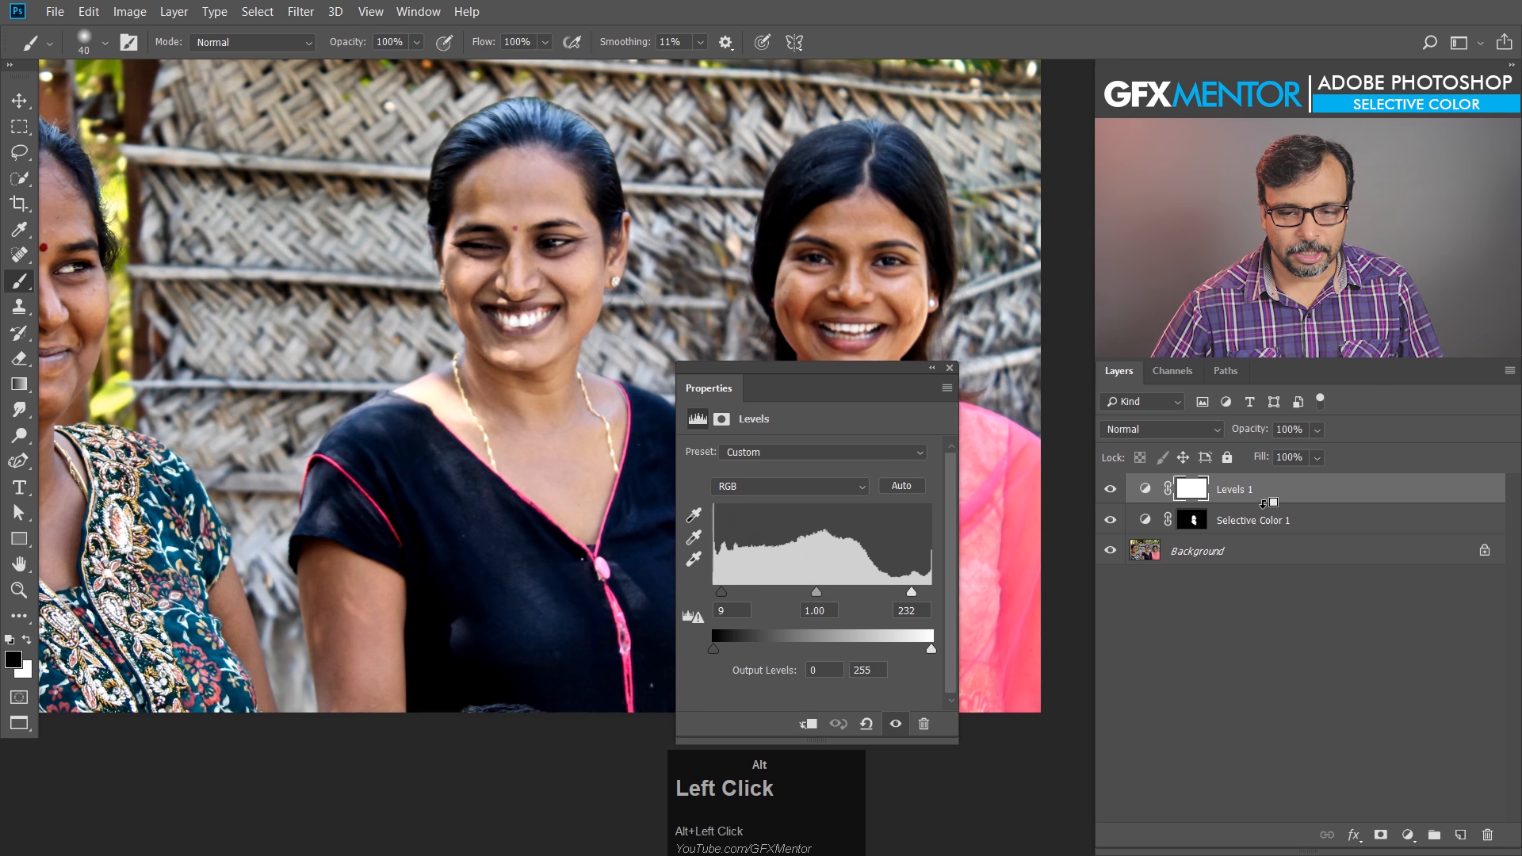
{"action": "left_click", "coordinate": [1256, 504], "text": "alt"}
Step: Toggle the clipped Levels layer's visibility to compare its effect on the middle woman's skin
{"action": "left_click", "coordinate": [1109, 491]}
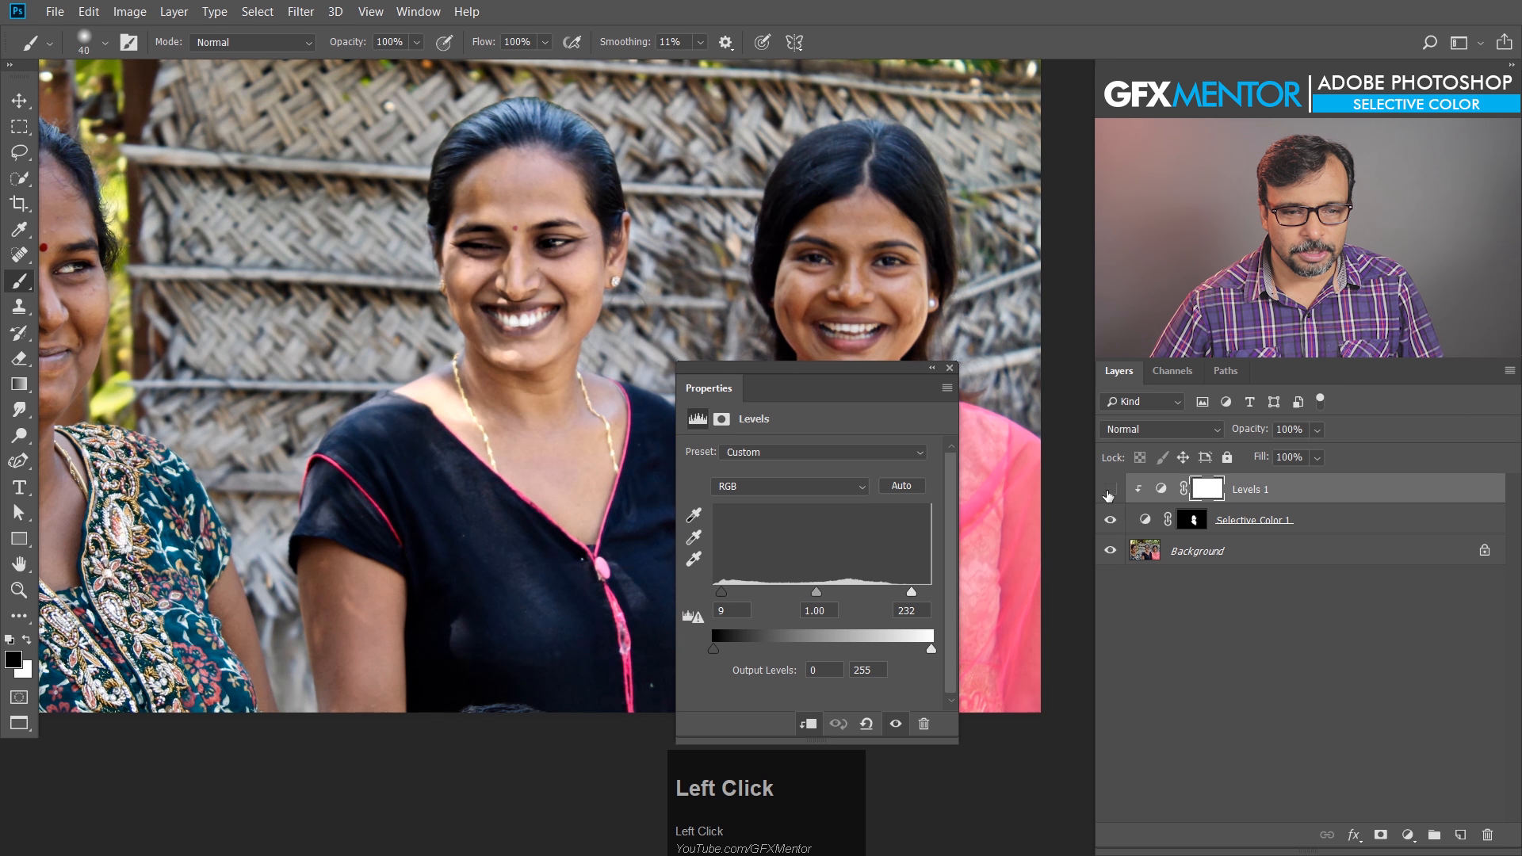
{"action": "left_click", "coordinate": [1109, 491]}
{"action": "left_click", "coordinate": [1109, 491]}
{"action": "left_click", "coordinate": [1108, 490]}
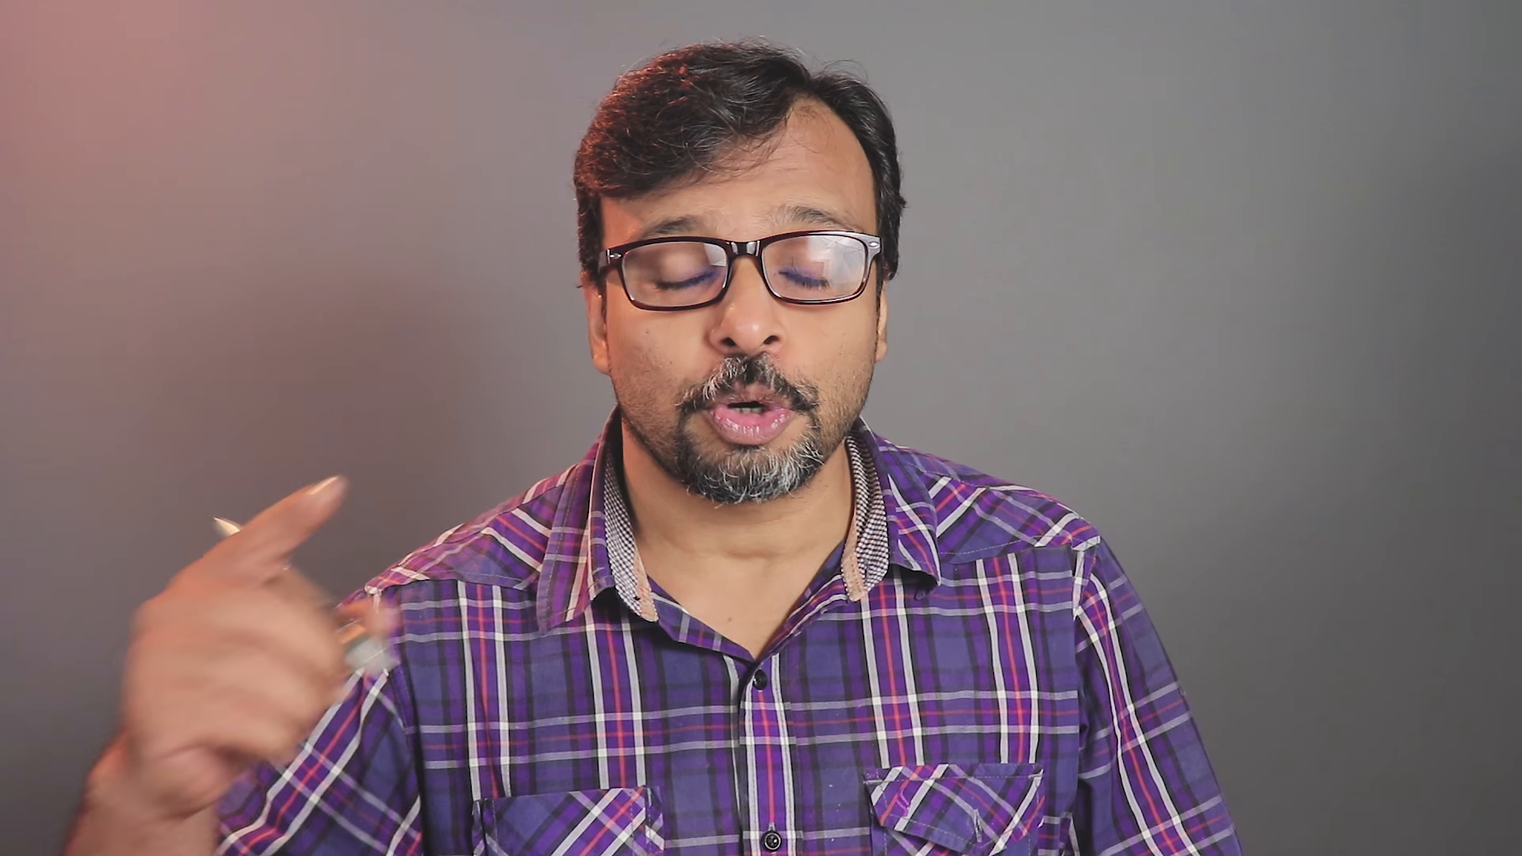